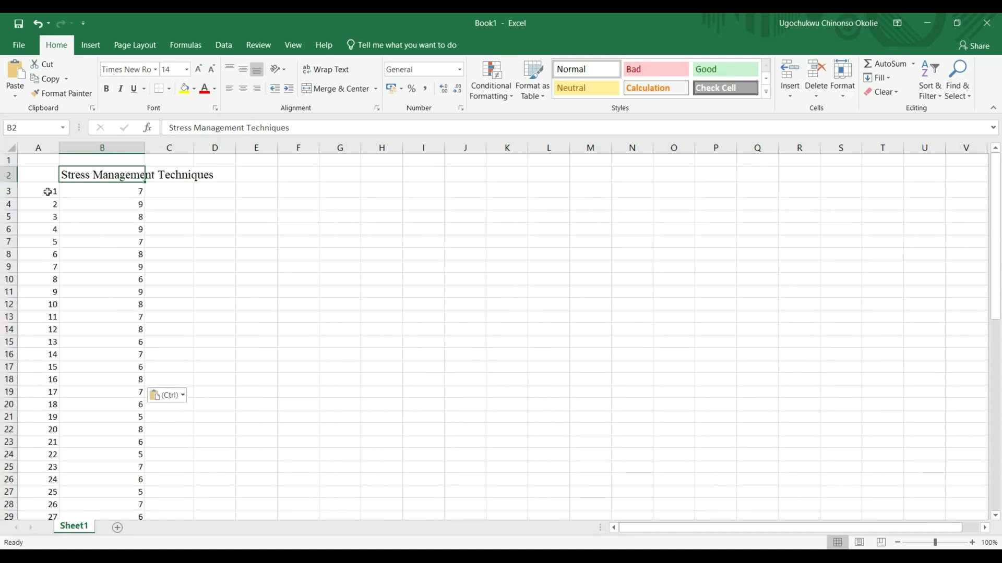
Review the participant numbers and the Stress Management Techniques scores in columns A and B, from the first to the last row
scroll(41, 283, down, 9)
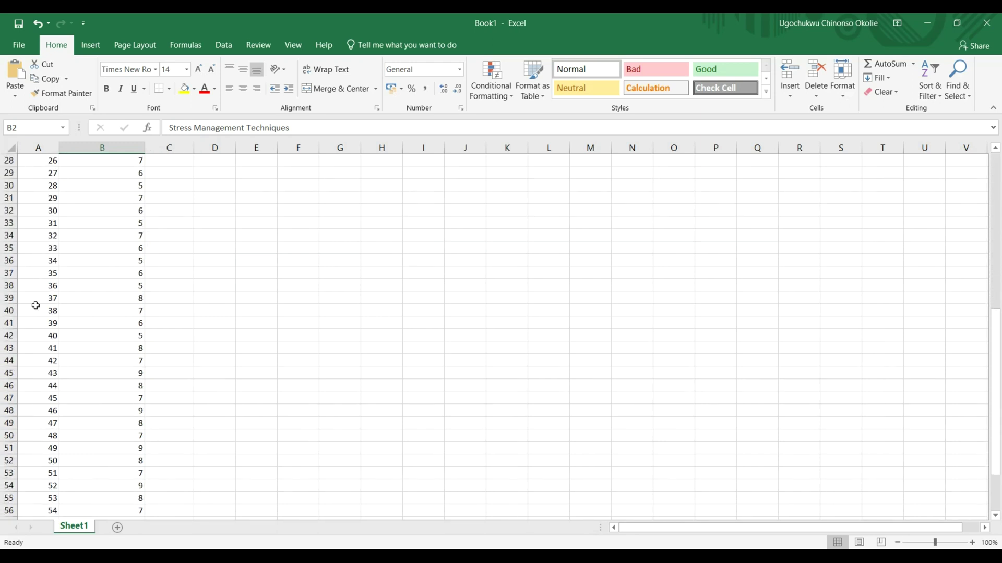
scroll(31, 296, up, 9)
click(40, 192)
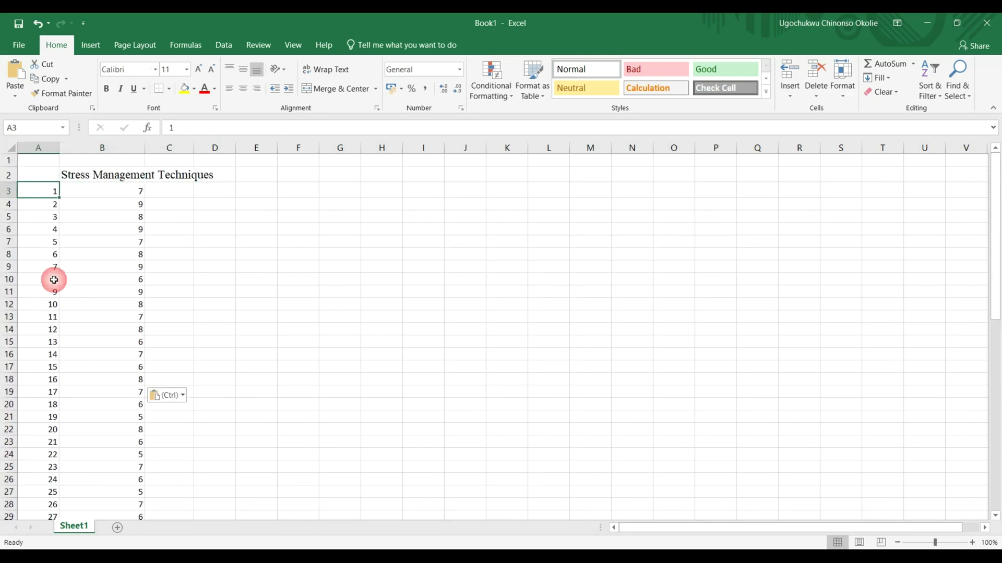
scroll(54, 281, down, 8)
scroll(54, 292, down, 6)
click(52, 398)
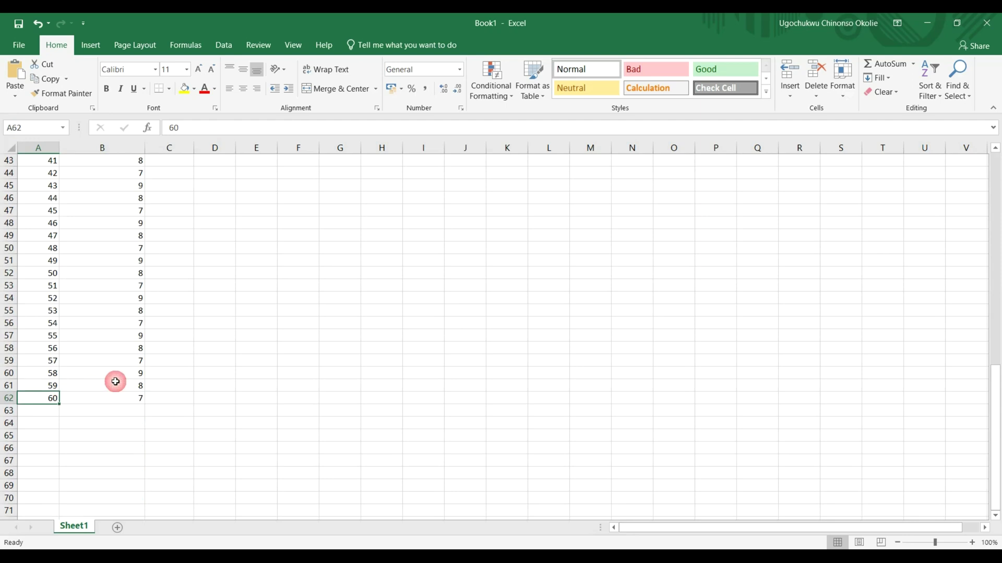
scroll(138, 369, up, 14)
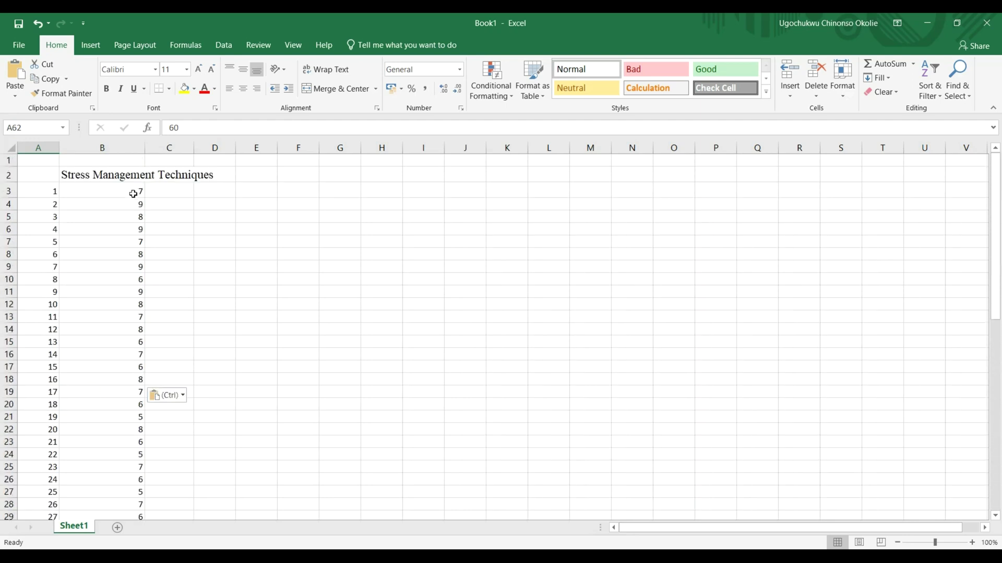
click(139, 192)
scroll(135, 248, down, 10)
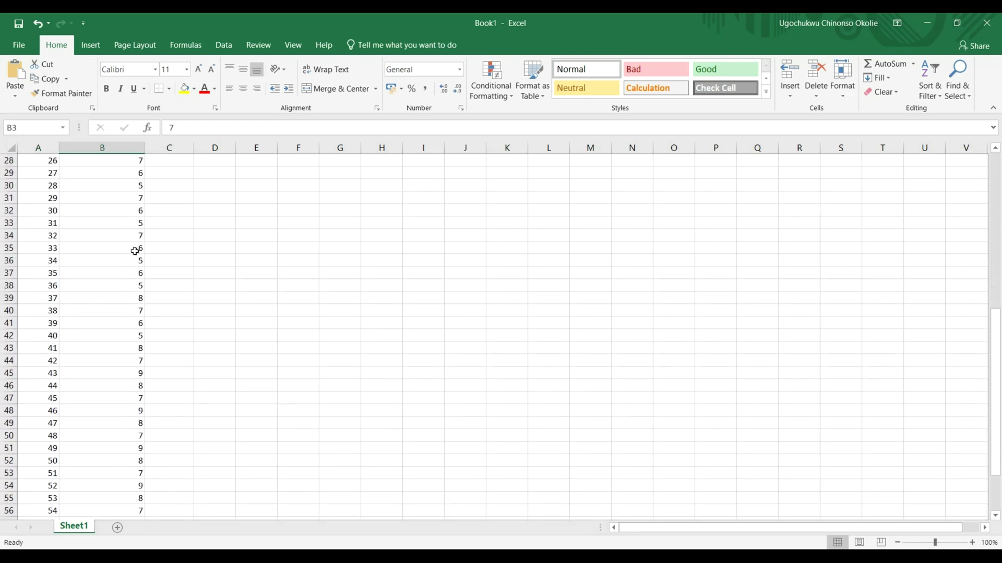
scroll(135, 251, down, 3)
scroll(135, 251, up, 13)
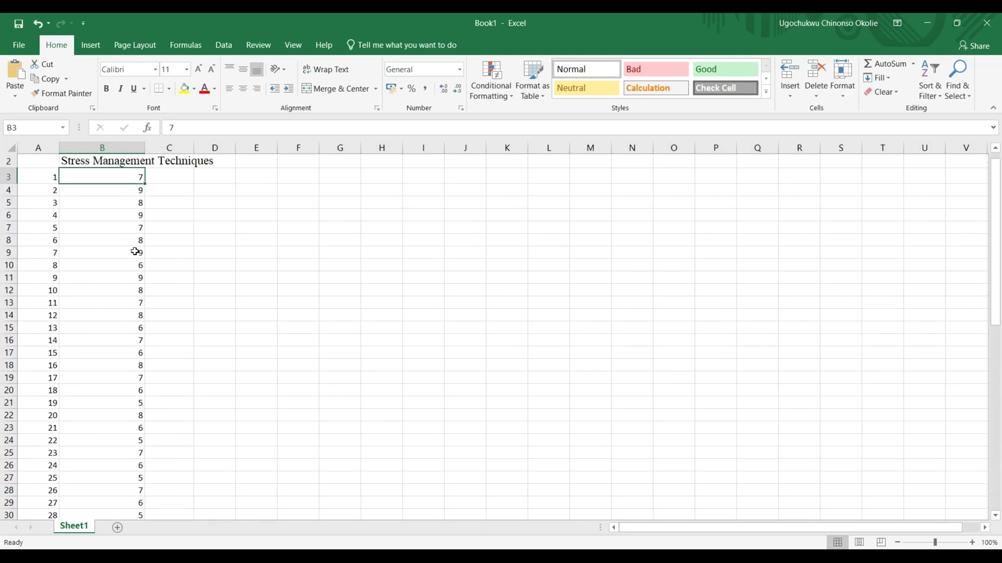
scroll(135, 251, up, 1)
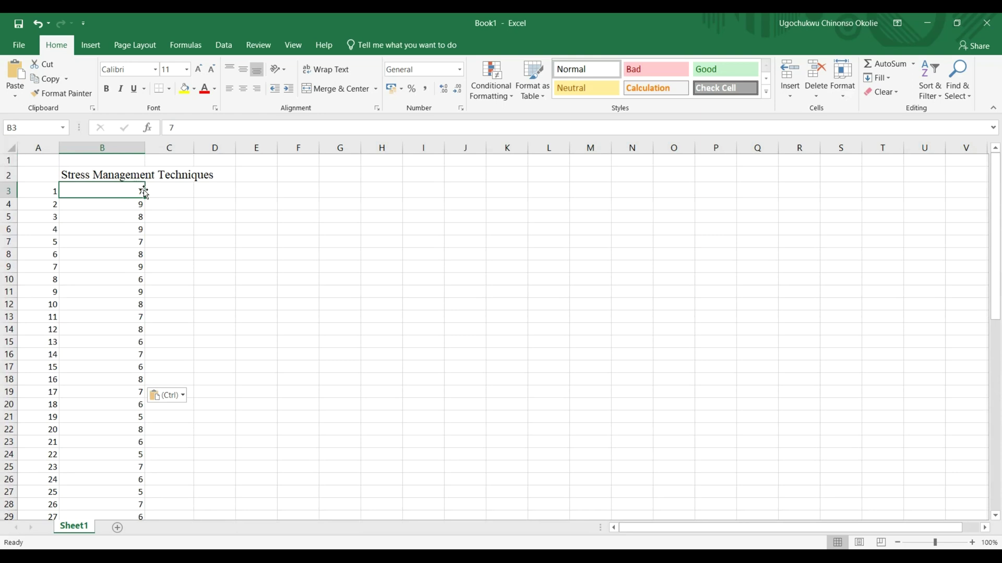
Copy all the Stress Management Techniques scores in cells B3 to B62
scroll(134, 203, down, 8)
scroll(133, 204, up, 4)
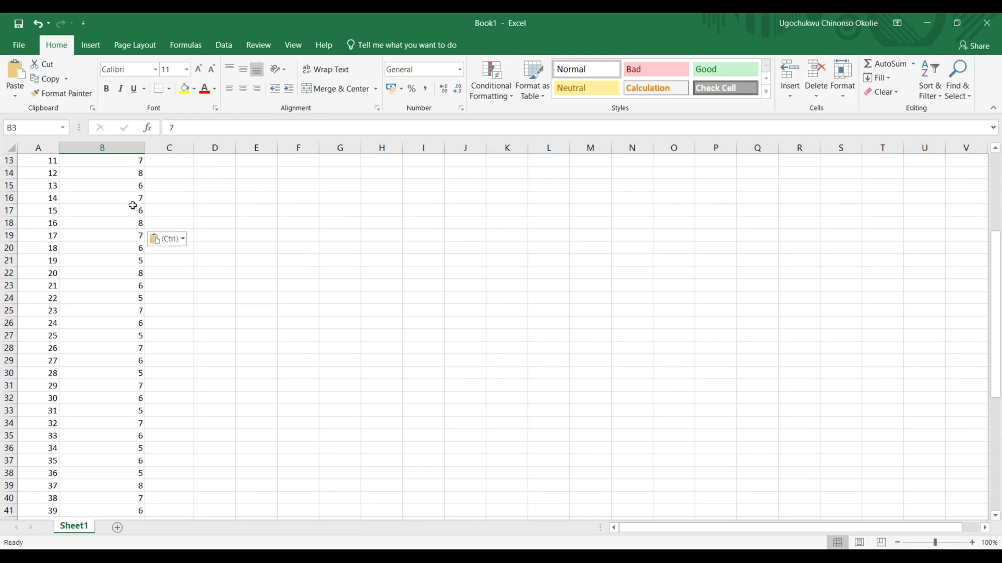
scroll(133, 206, up, 4)
drag(137, 190, 109, 452)
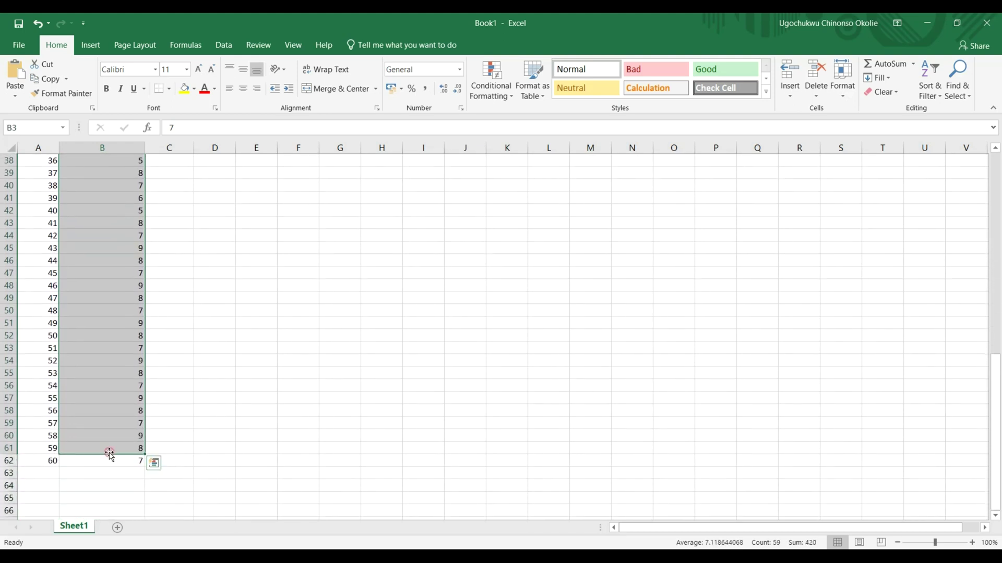
key(shift+Down)
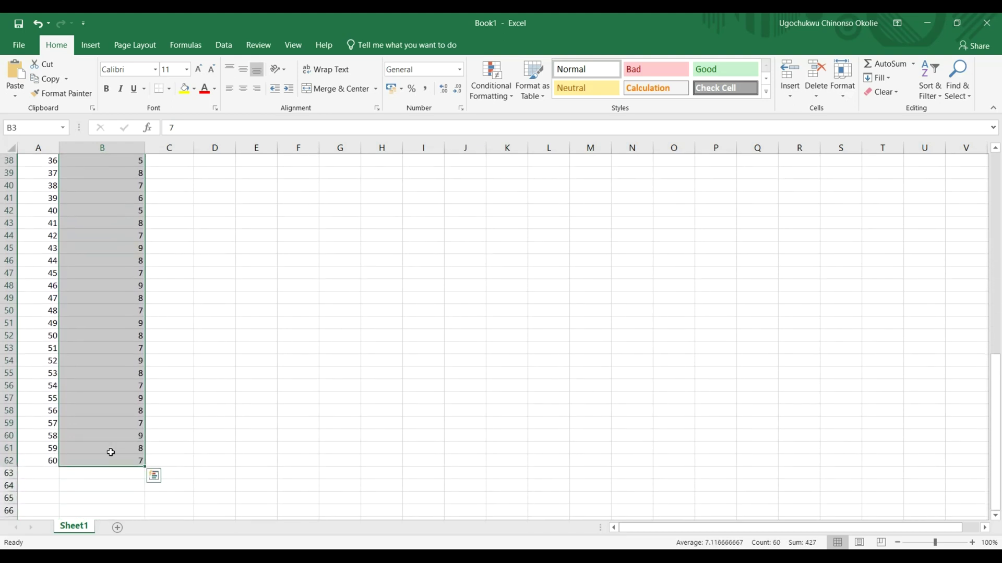
key(ctrl+c)
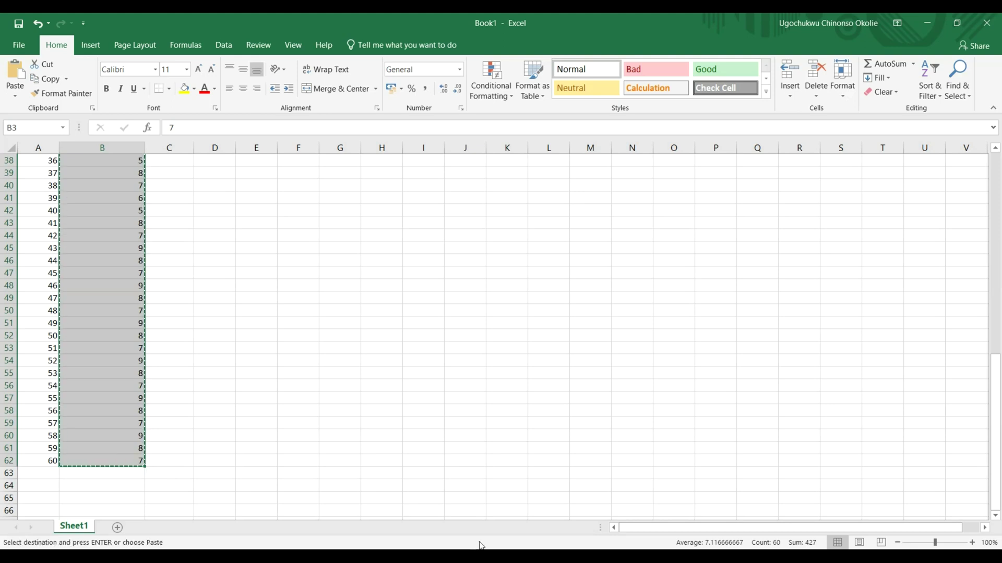
Switch to SPSS Statistics and define a first variable named Stress_Mgt with 0 decimals
key(alt+Tab)
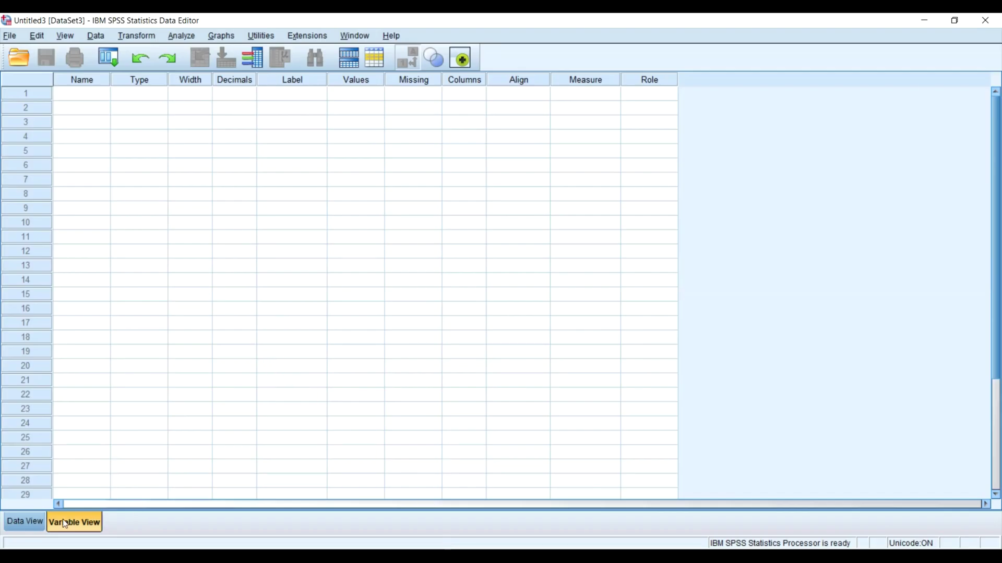
click(96, 95)
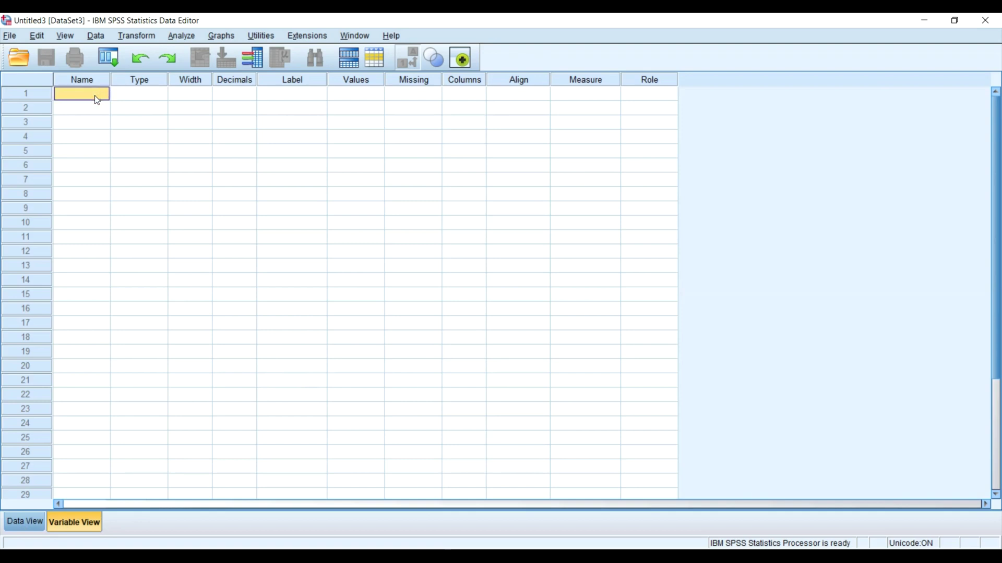
text(Stress_Mgt)
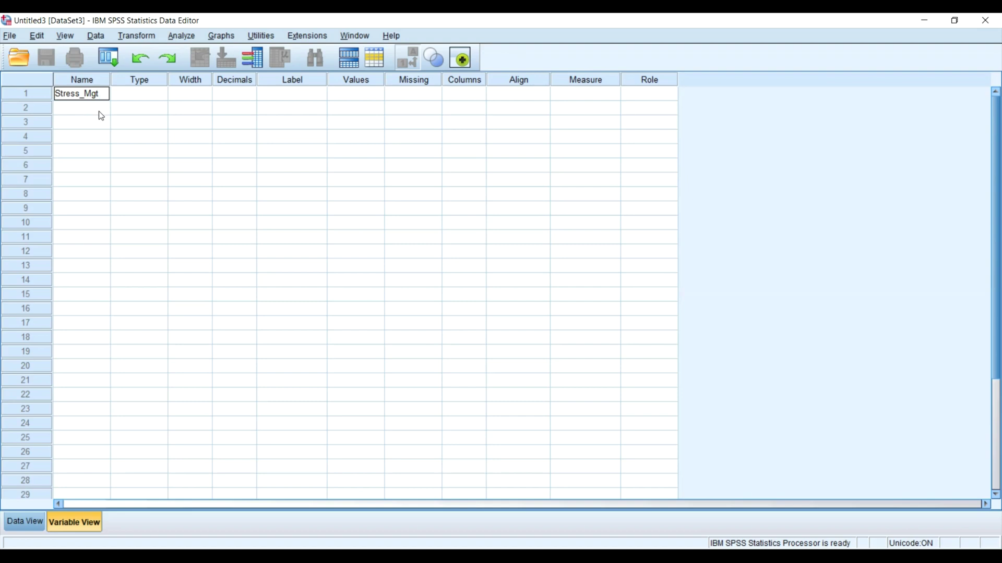
click(99, 112)
click(249, 95)
click(251, 97)
click(251, 97)
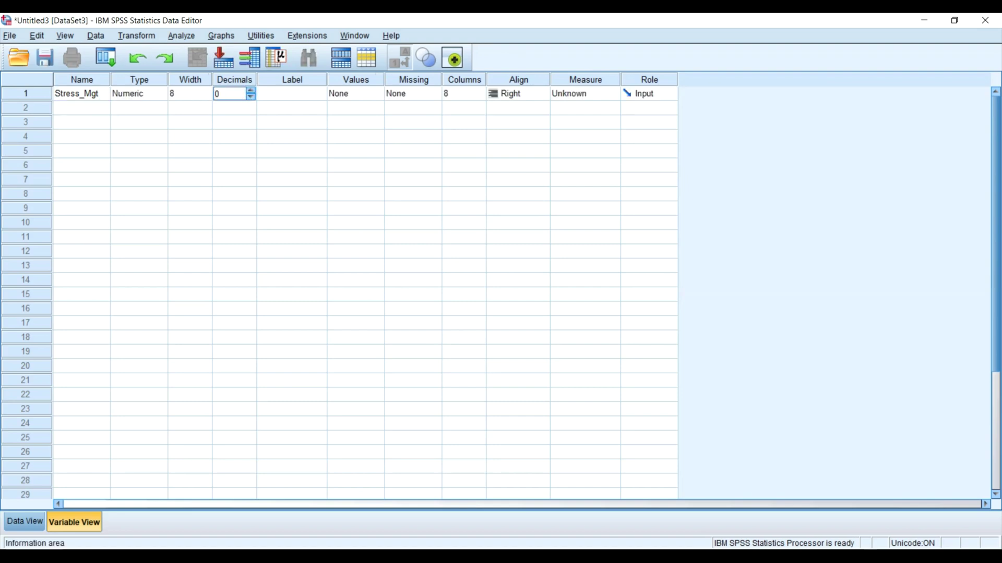
In Data View, widen the Stress_Mgt column, paste the copied scores from case 1 and check them through case 60
click(27, 520)
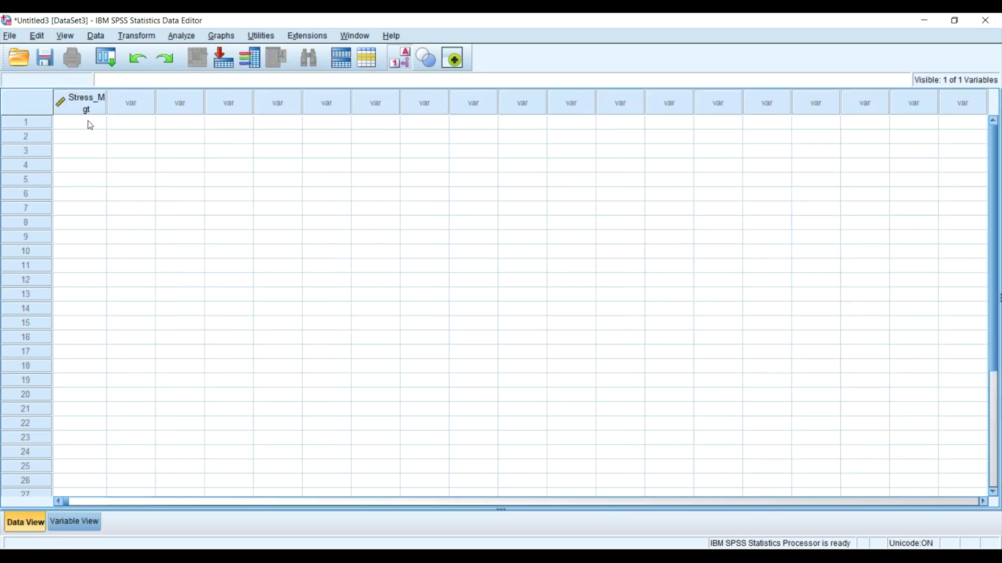
drag(106, 101, 136, 103)
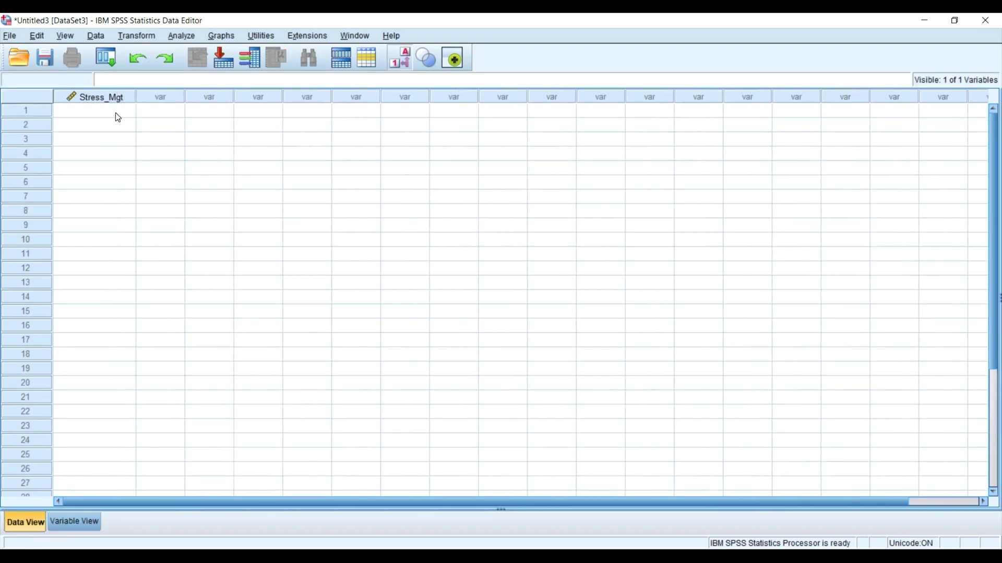
click(115, 113)
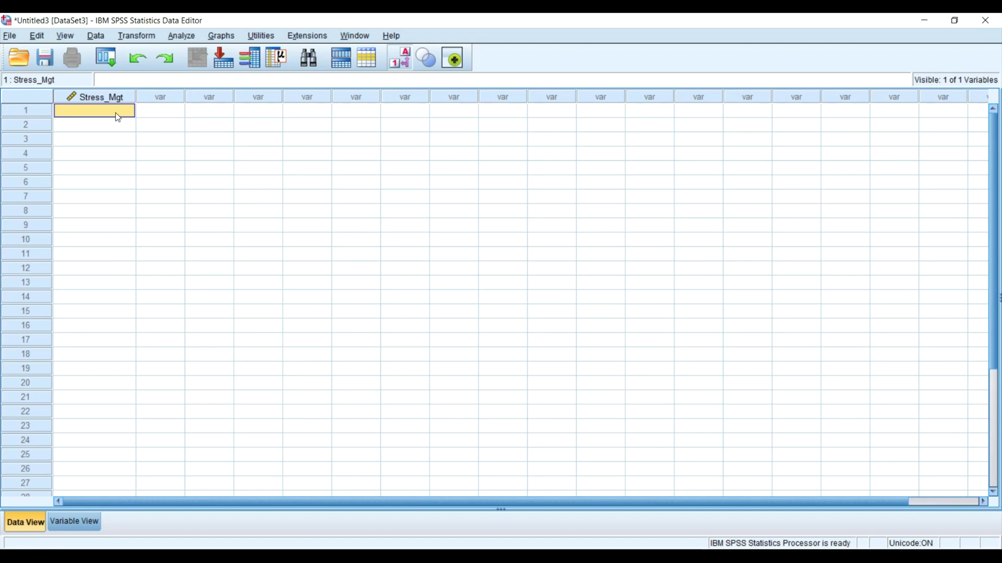
key(ctrl+v)
scroll(123, 133, down, 9)
scroll(126, 137, down, 6)
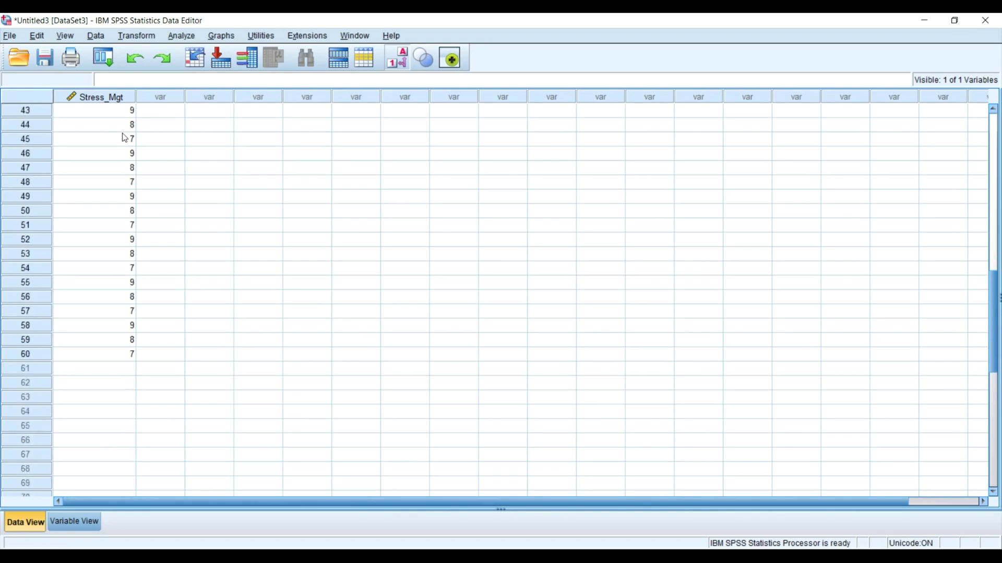
click(33, 312)
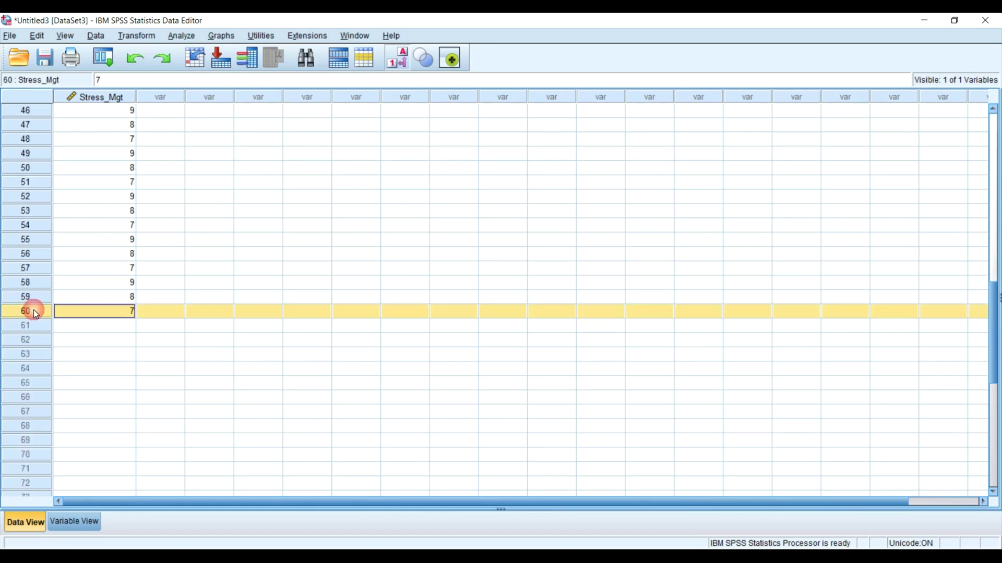
scroll(92, 265, up, 15)
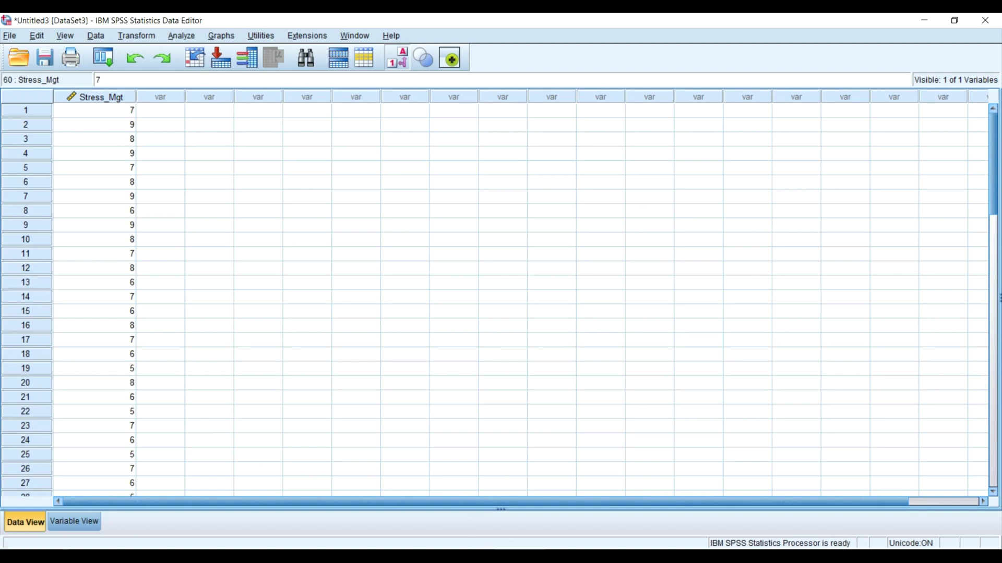
Switch to the PowerPoint presentation and review the Group 1 assignment and its participant range on slide 2
key(alt+Tab)
scroll(321, 311, up, 2)
scroll(320, 312, down, 1)
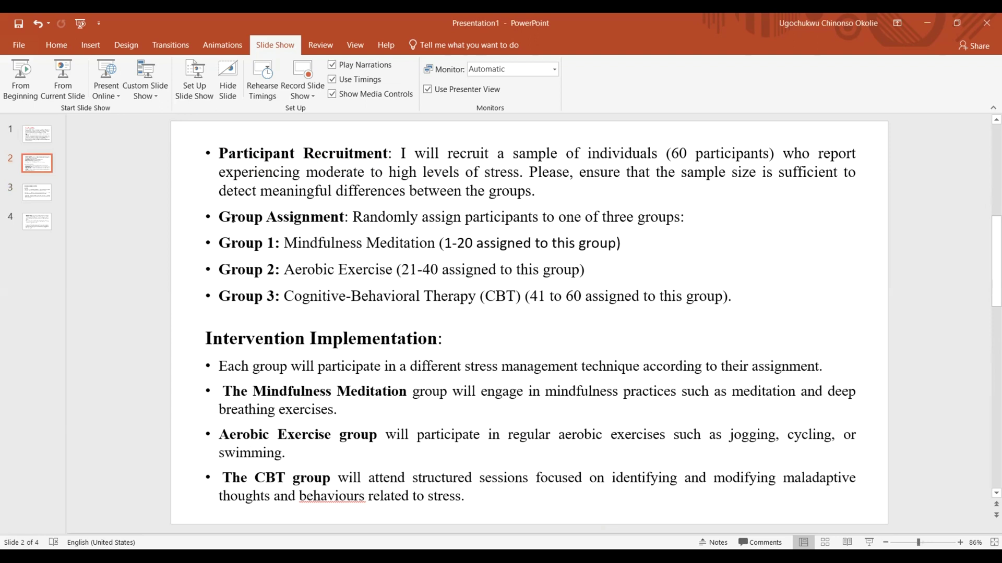
drag(223, 243, 274, 244)
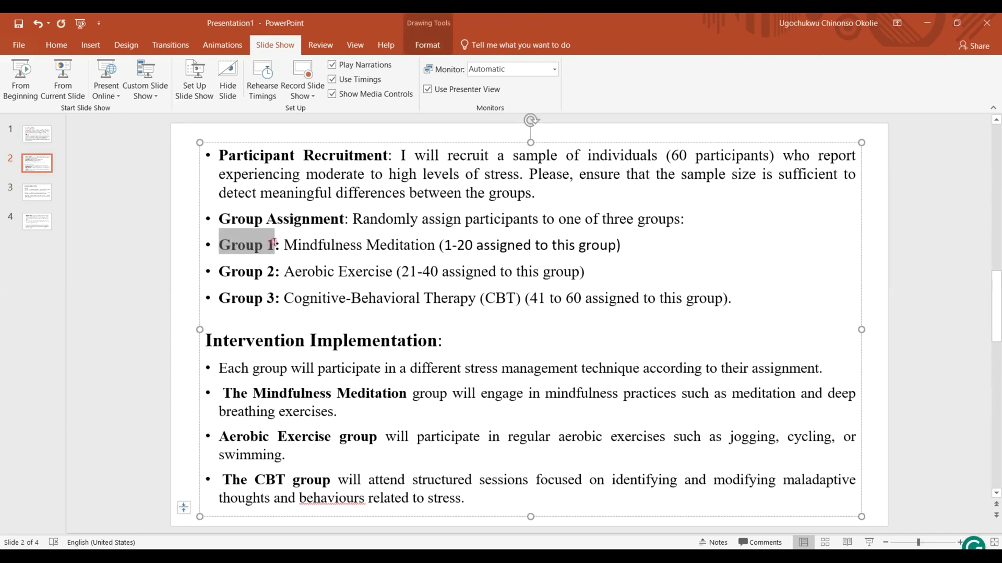
drag(367, 244, 476, 246)
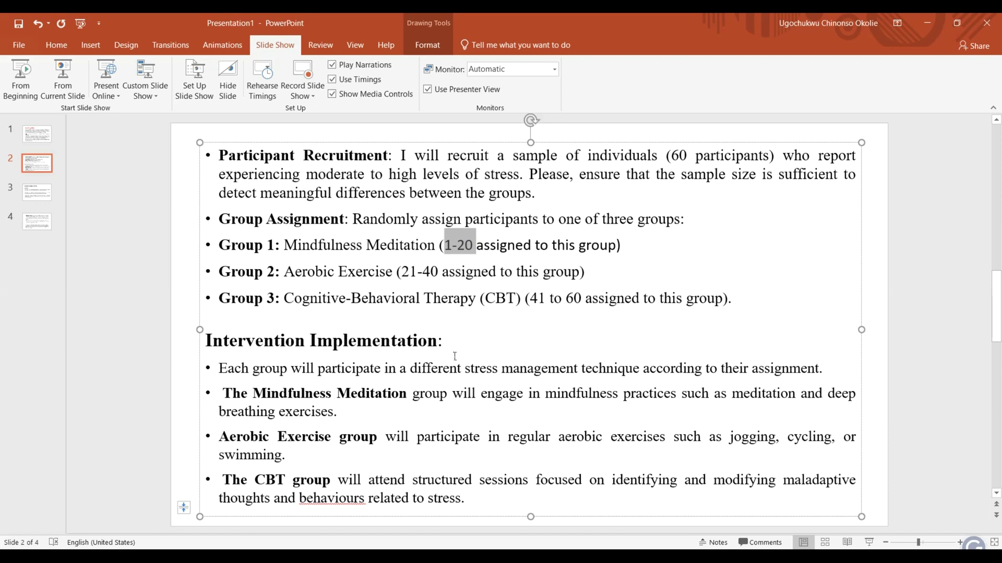
Switch back to SPSS Statistics and define a second variable named Group with 0 decimals
key(alt+Tab)
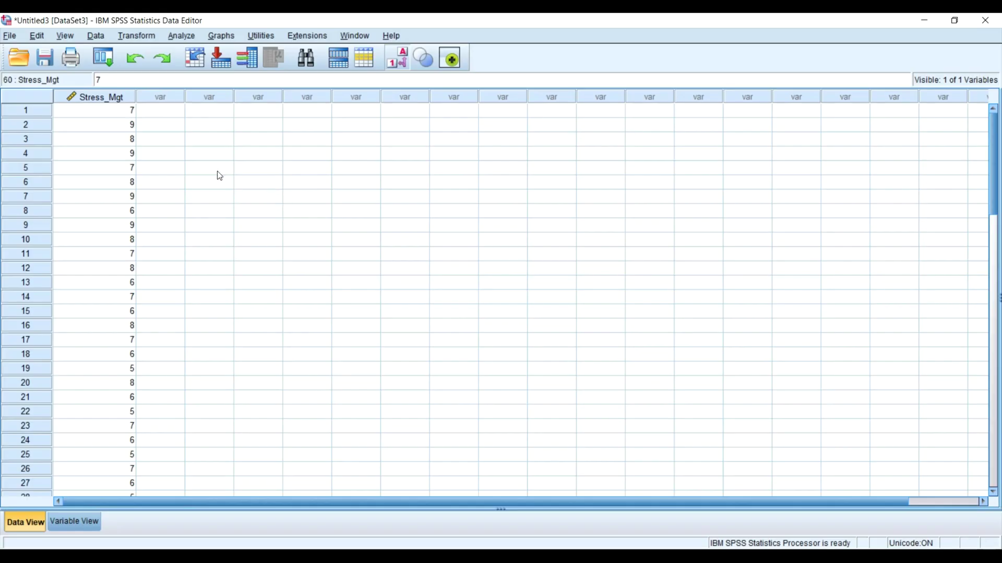
click(173, 112)
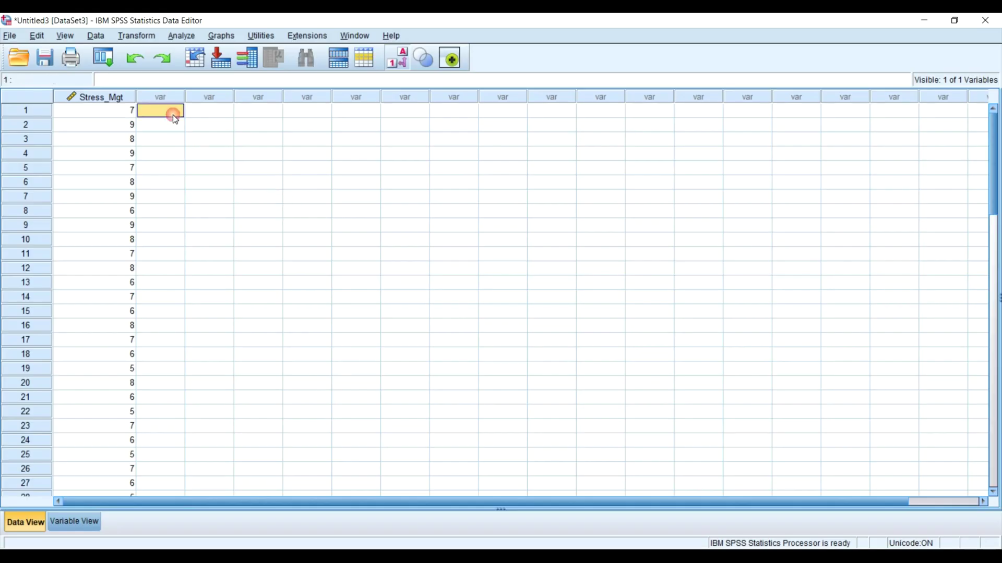
click(84, 524)
click(92, 112)
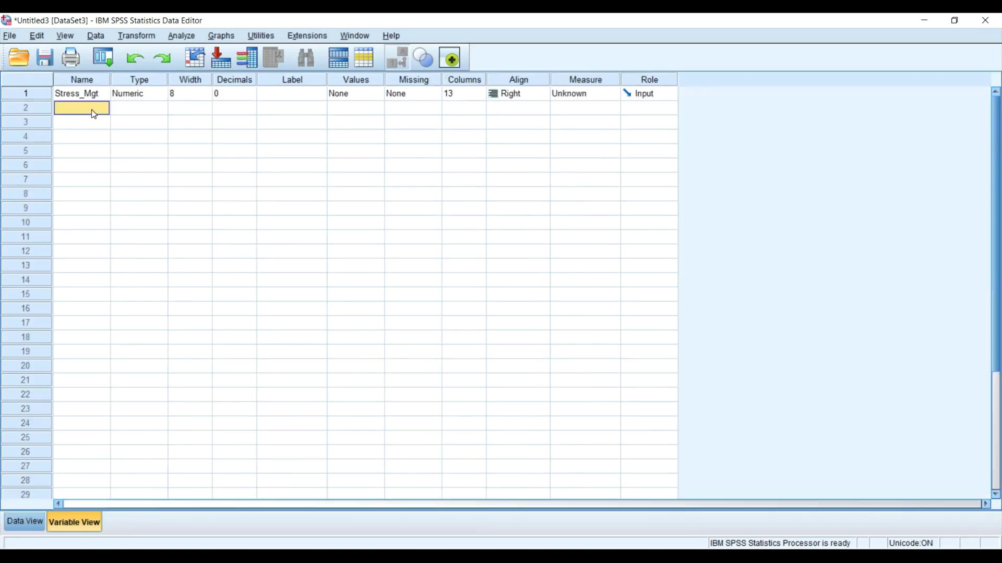
text(Group)
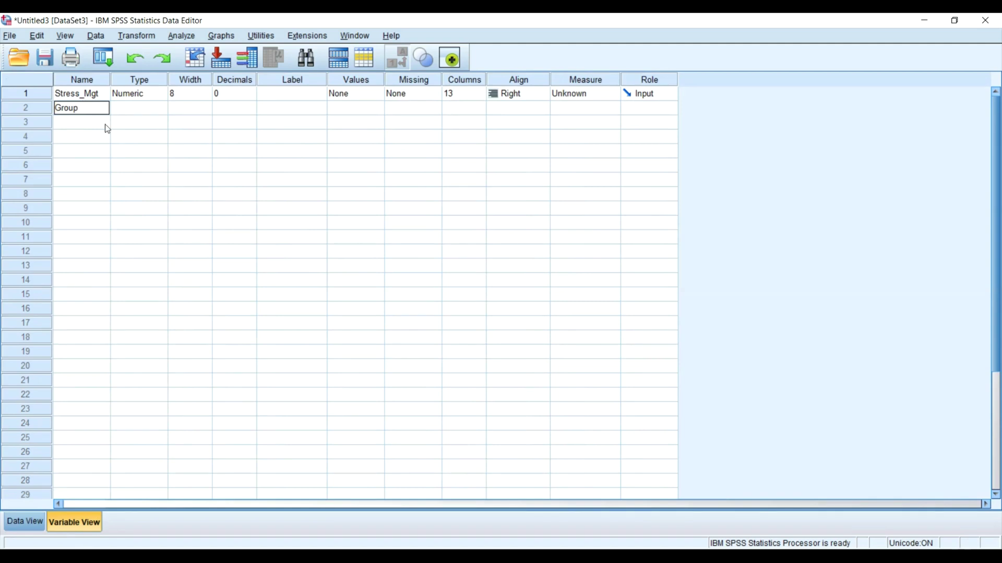
click(109, 126)
click(252, 116)
click(251, 112)
click(251, 111)
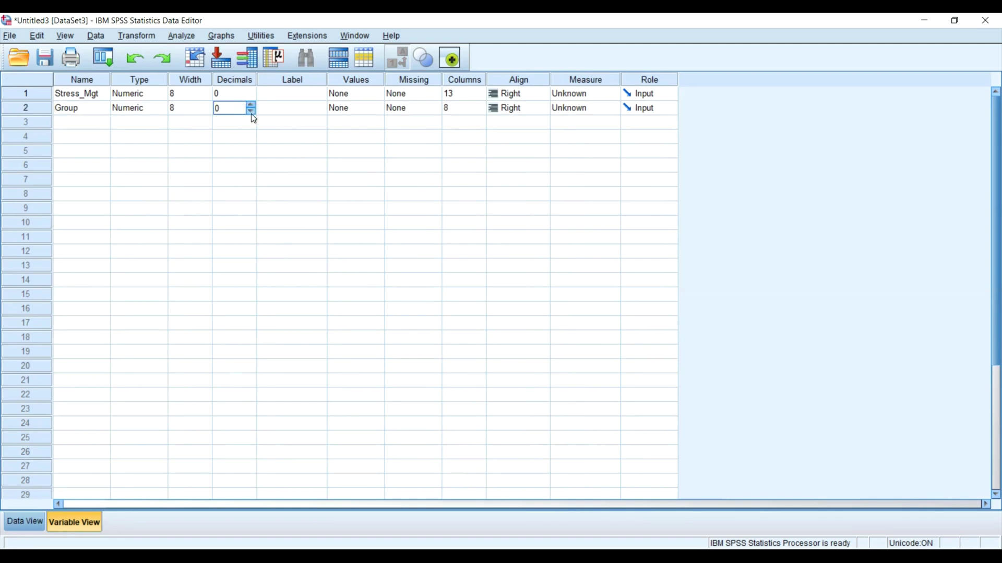
Add a value label to the Group variable for value 1, using the word Meditation copied from the Group 1 line in PowerPoint
double_click(379, 110)
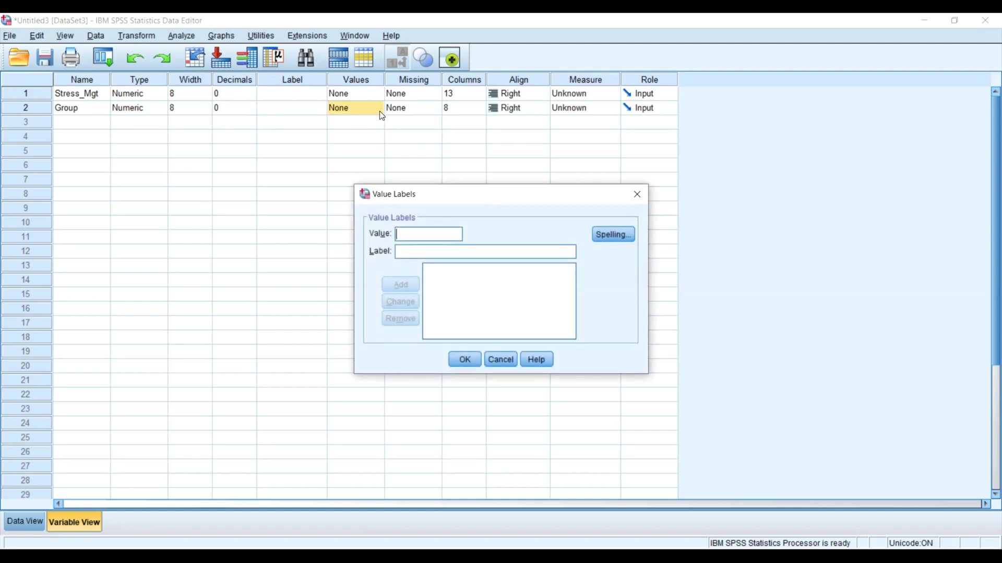
click(413, 233)
text(1)
click(423, 253)
key(alt+Tab)
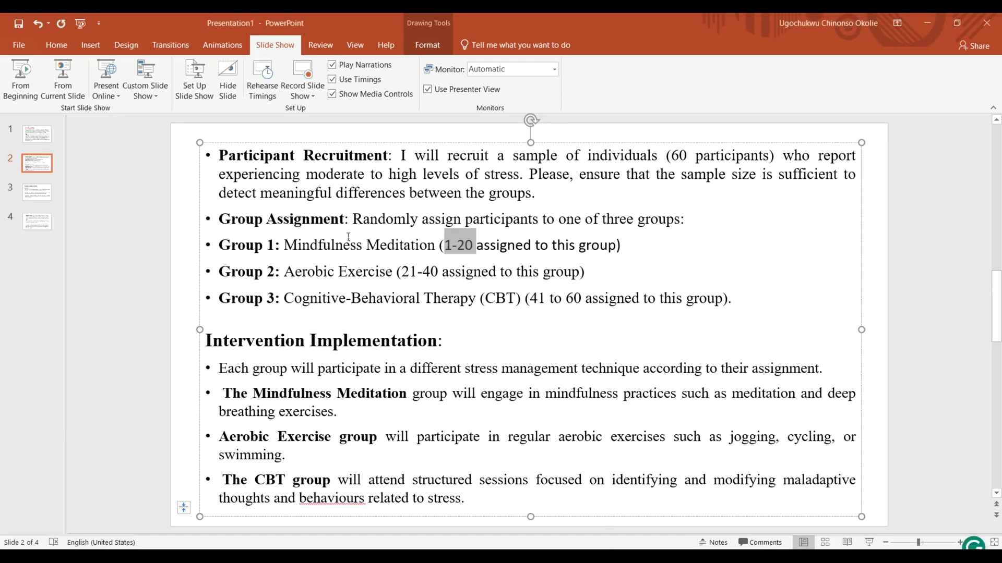
drag(365, 246, 436, 248)
key(ctrl+c)
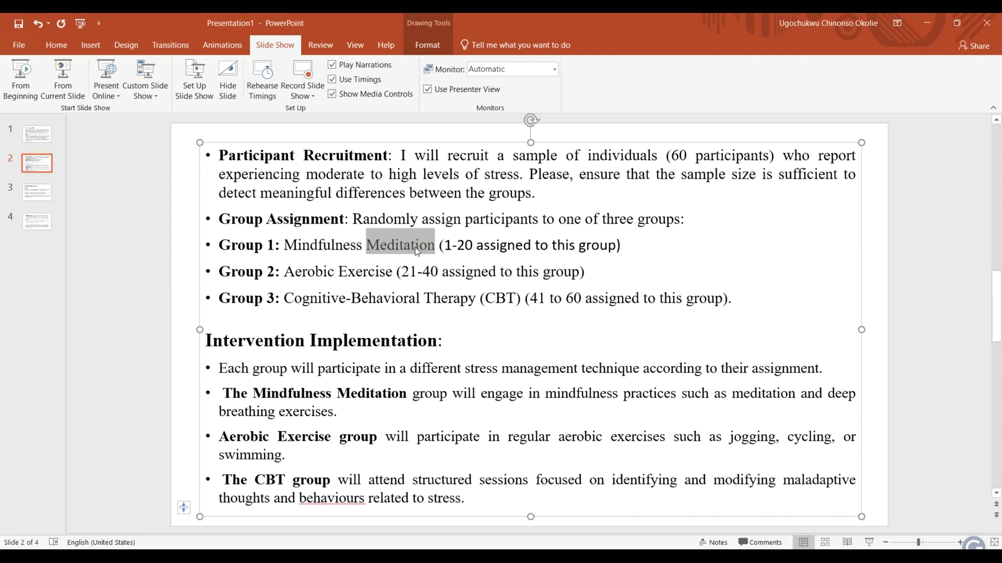
key(alt+Tab)
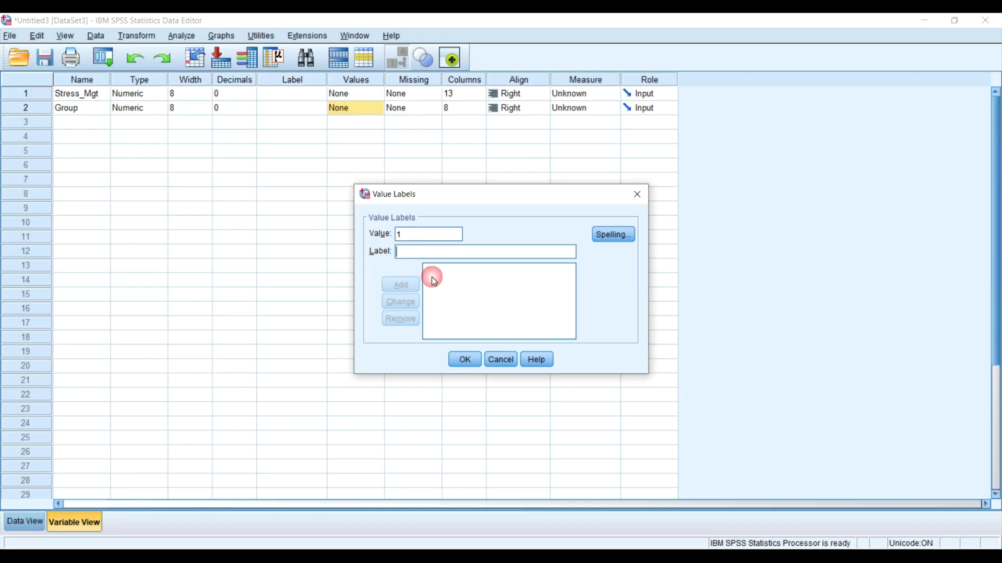
key(ctrl+v)
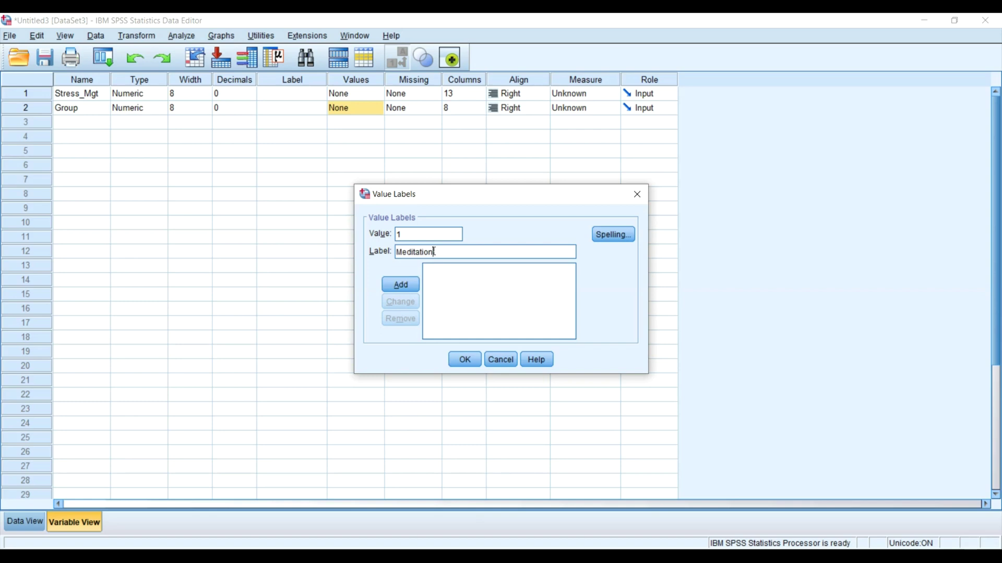
click(407, 286)
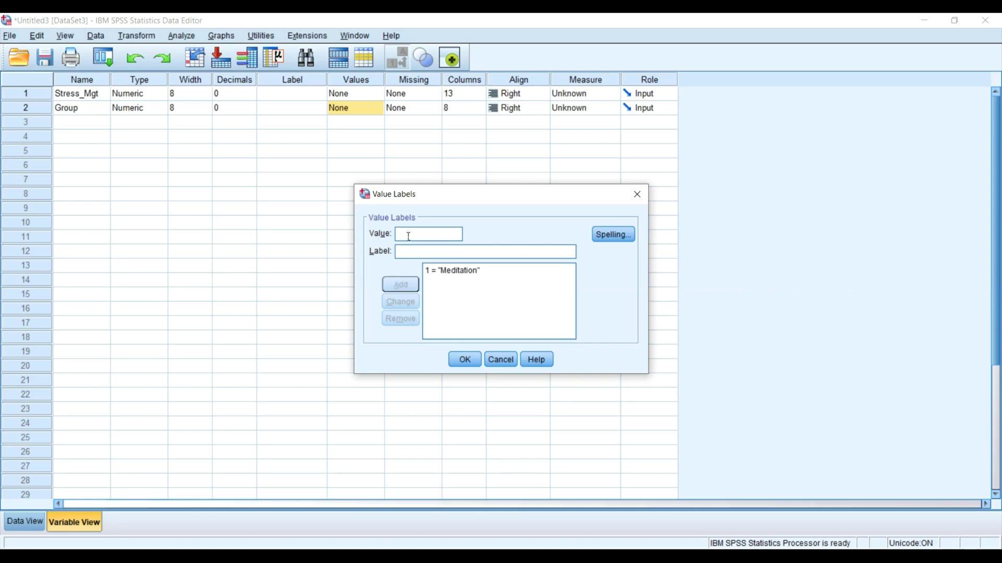
Add a value label to the Group variable for value 2, using the word Exercise copied from the Group 2 line in PowerPoint
click(409, 235)
text(2)
key(alt+Tab)
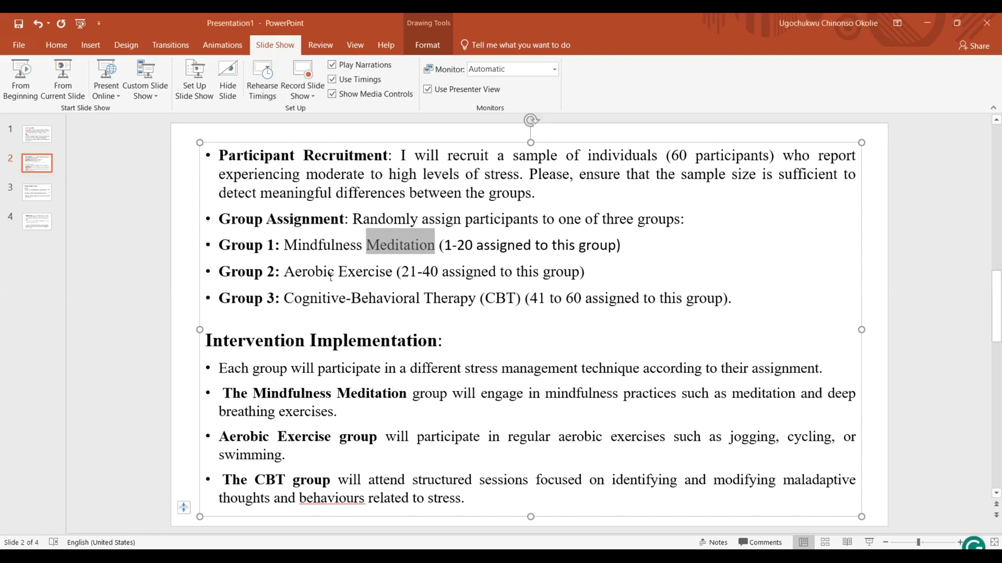
drag(338, 273, 393, 280)
key(ctrl+c)
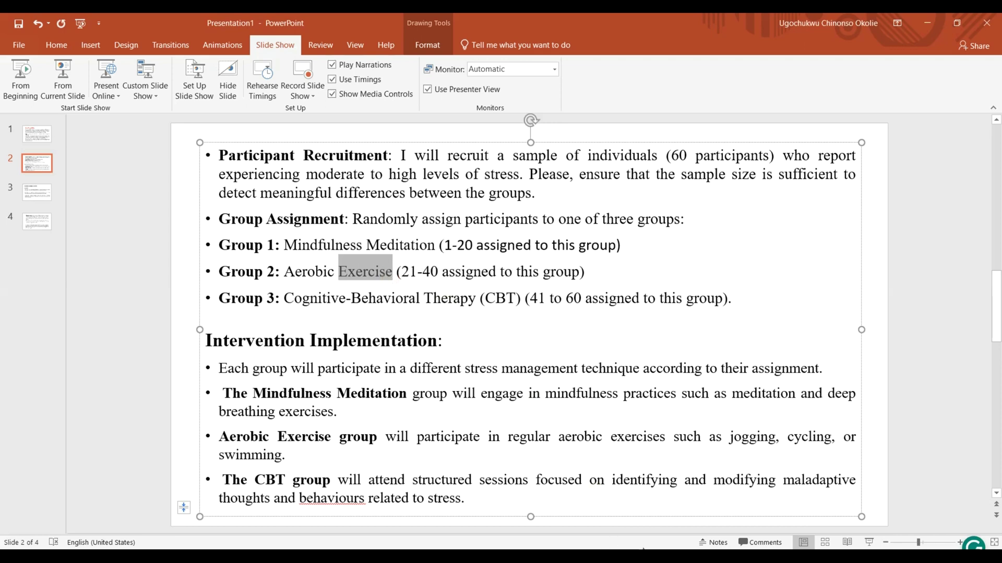
click(469, 540)
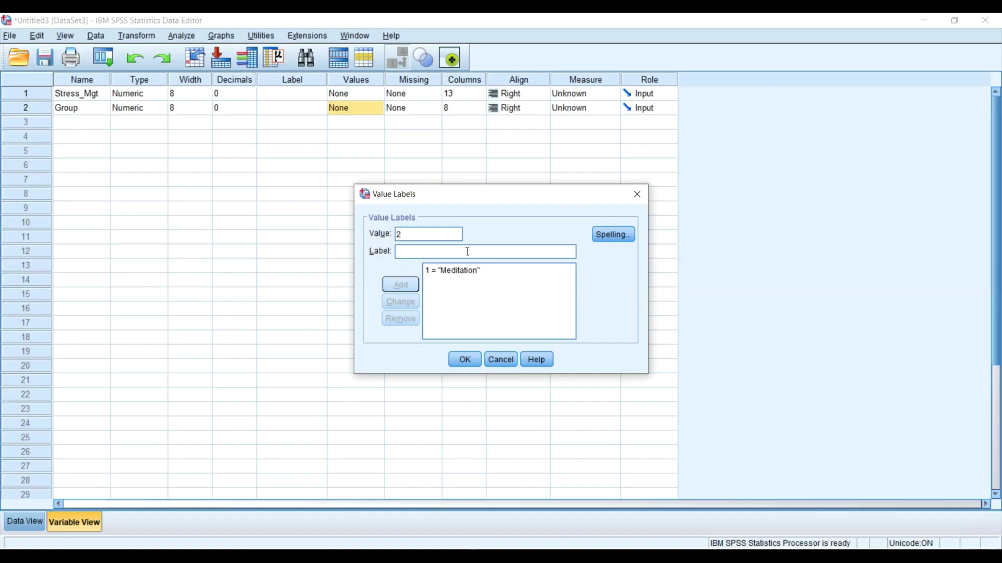
click(422, 251)
key(ctrl+v)
click(405, 280)
Add the value label CBT for value 3, taking the abbreviation from the Group 3 line in PowerPoint, and apply the Group labels
text(3)
key(alt+Tab)
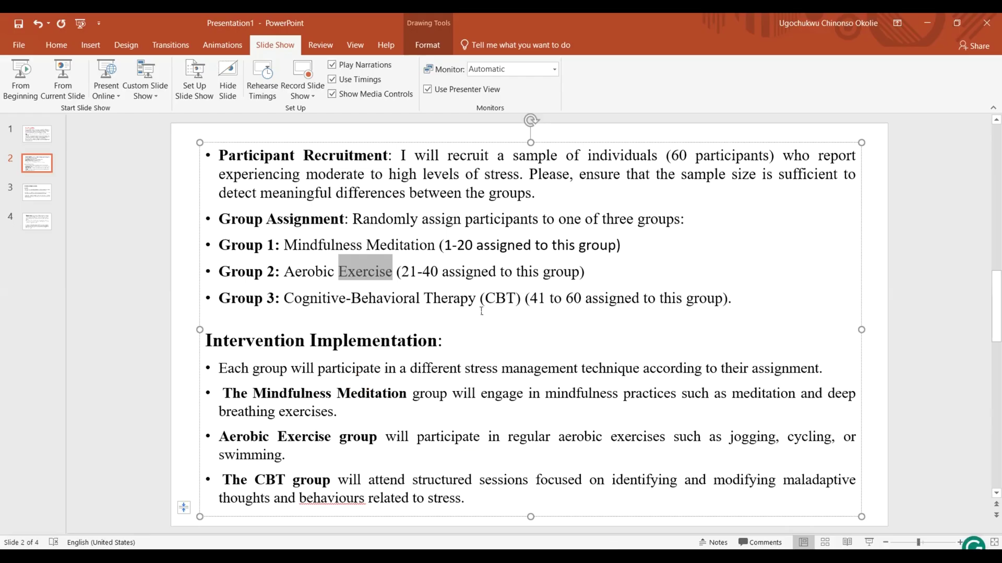
drag(485, 298, 513, 300)
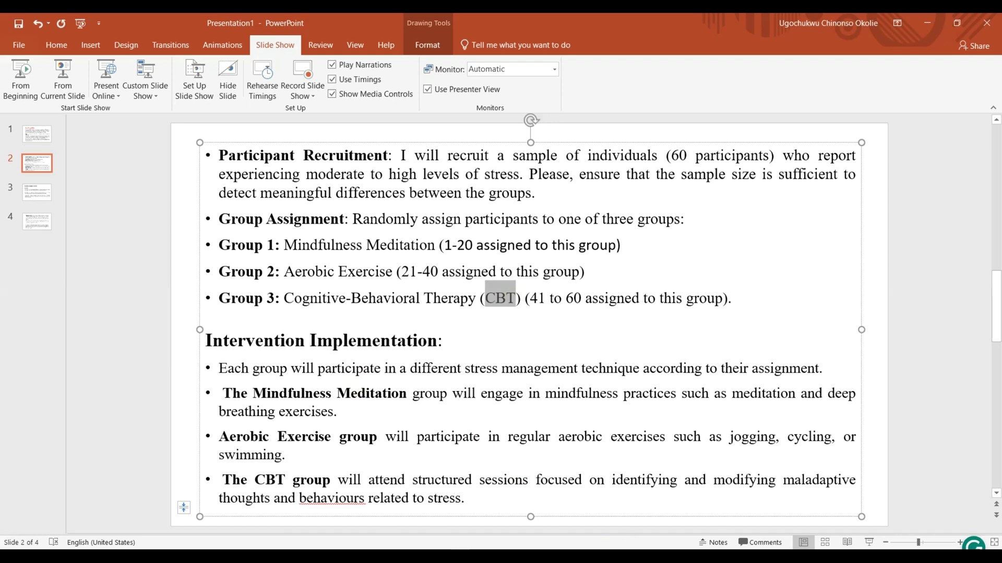
key(alt+Tab)
click(438, 254)
text(CBT)
click(411, 290)
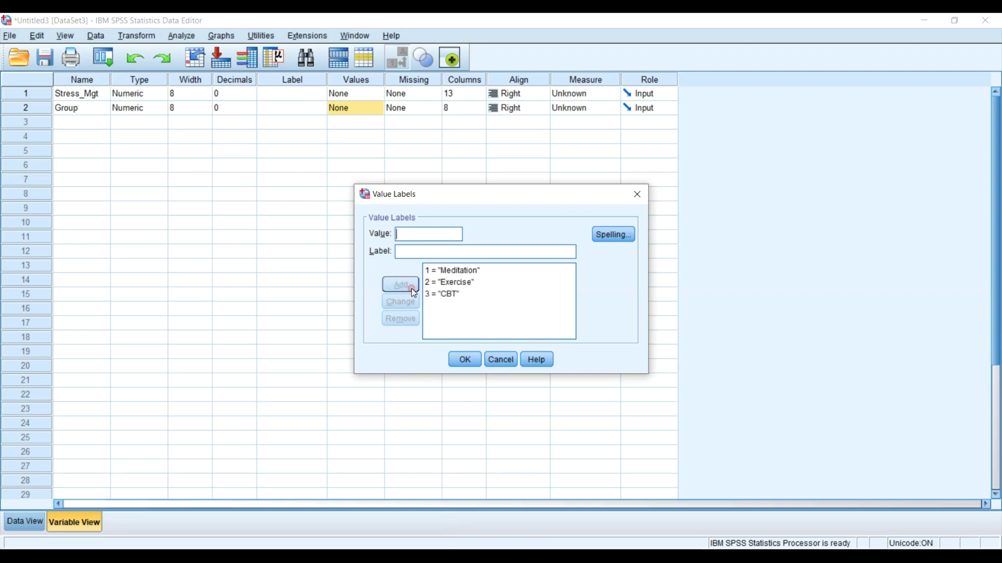
click(466, 358)
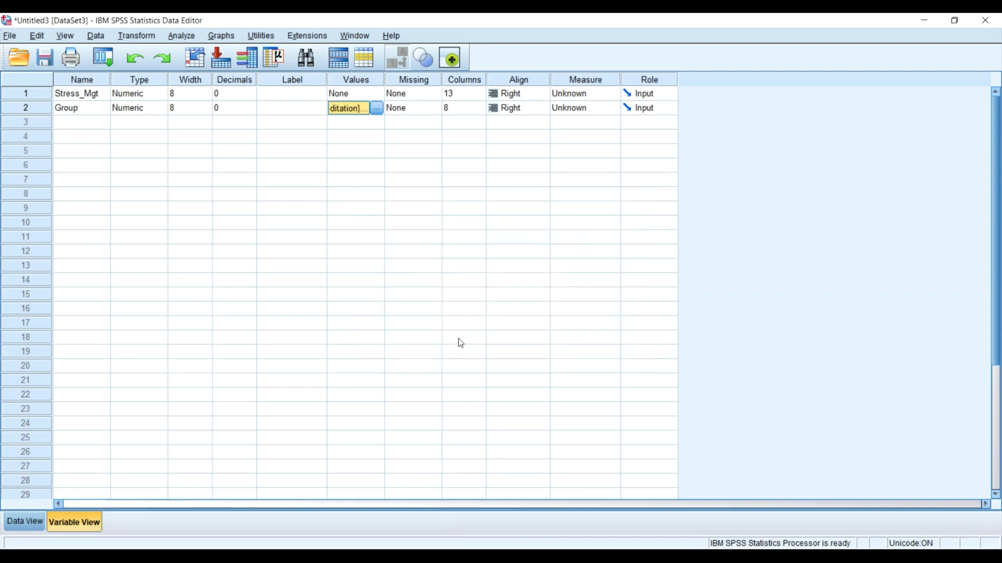
In Data View, look through the Group column down to case 60 and locate cases 1 and 20
click(27, 518)
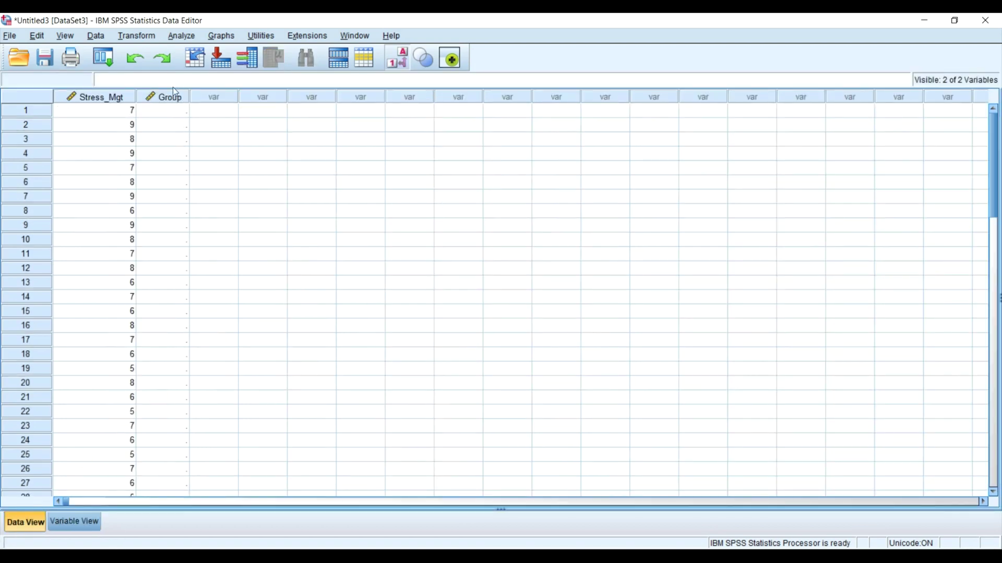
scroll(166, 136, down, 17)
scroll(166, 136, up, 10)
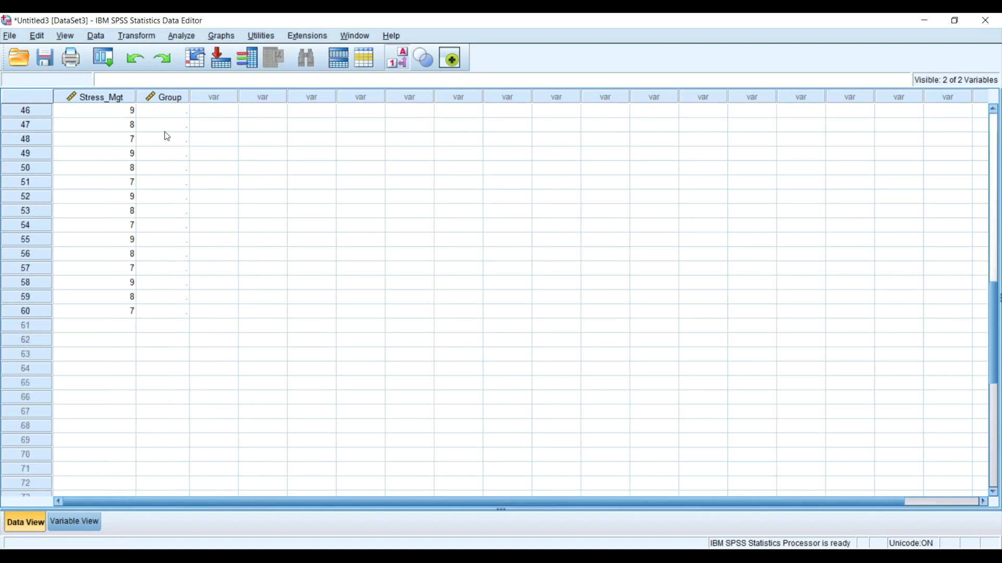
scroll(167, 136, up, 7)
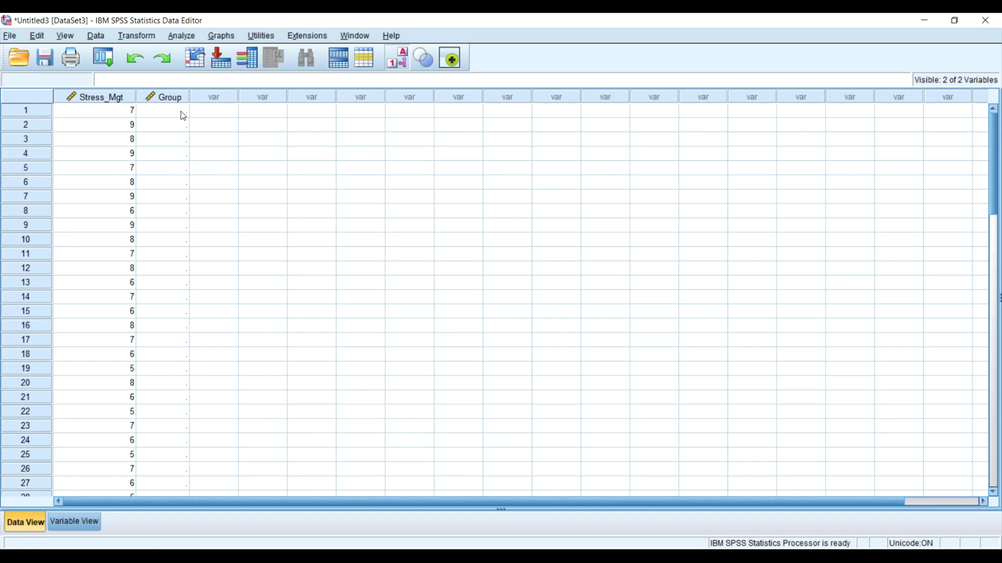
click(181, 111)
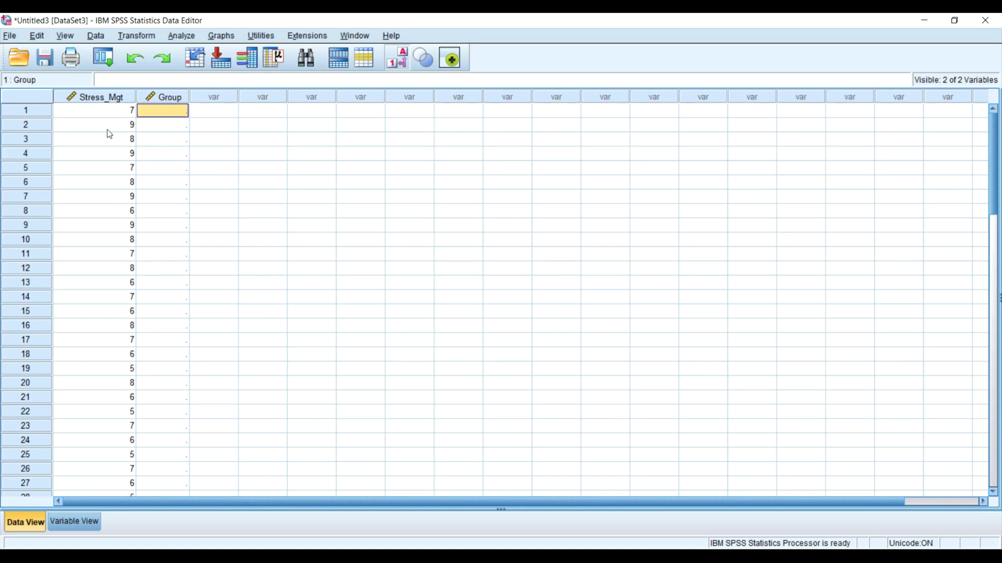
click(45, 109)
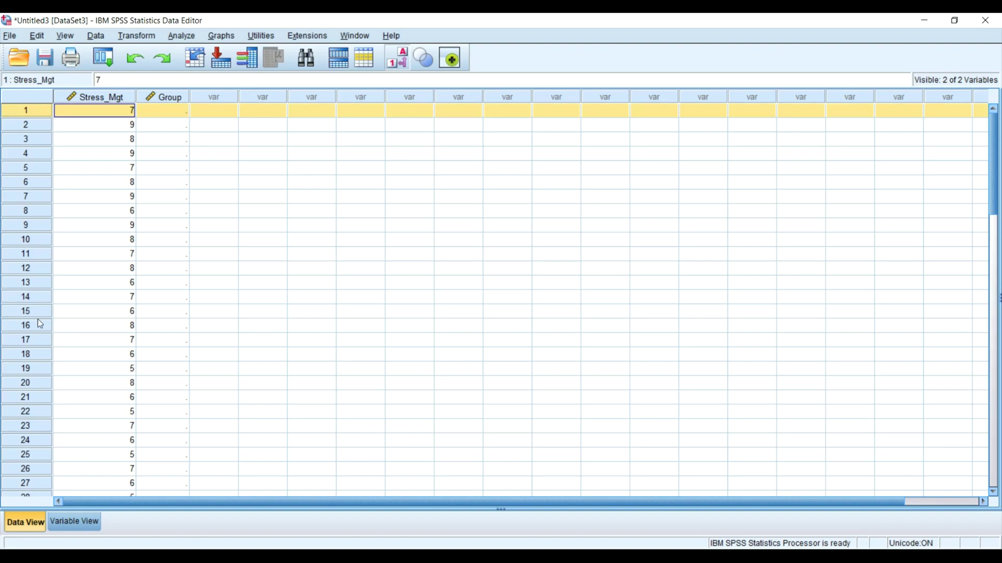
click(34, 384)
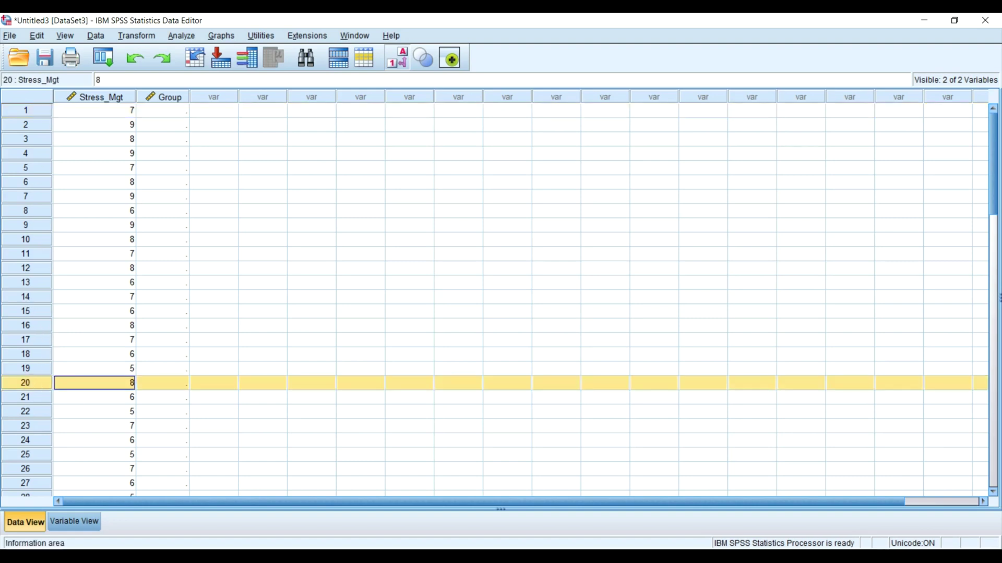
Check the Group 1 participant range on the PowerPoint slide and locate participants 1 and 20 in the Excel sheet
key(alt+Tab)
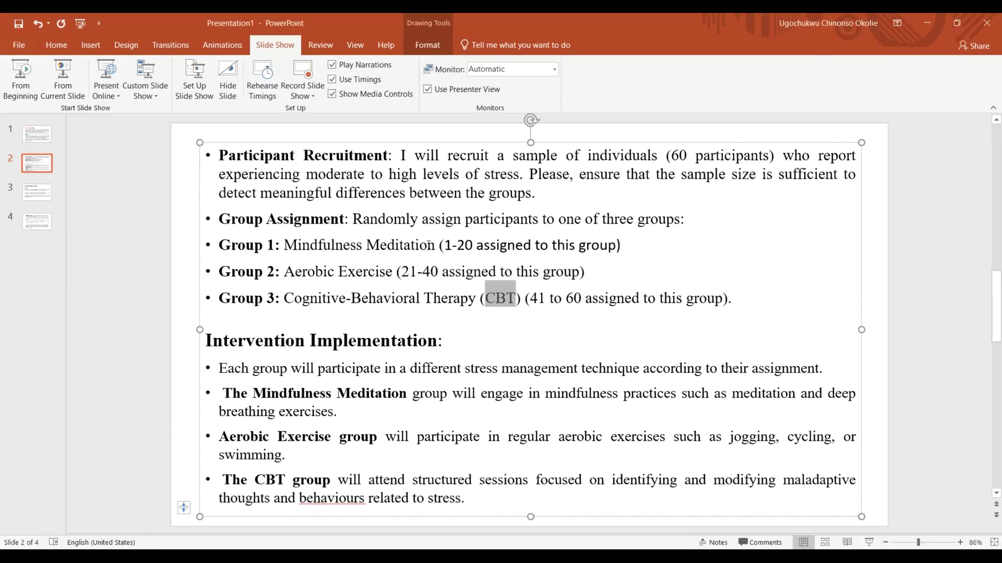
drag(444, 243, 523, 241)
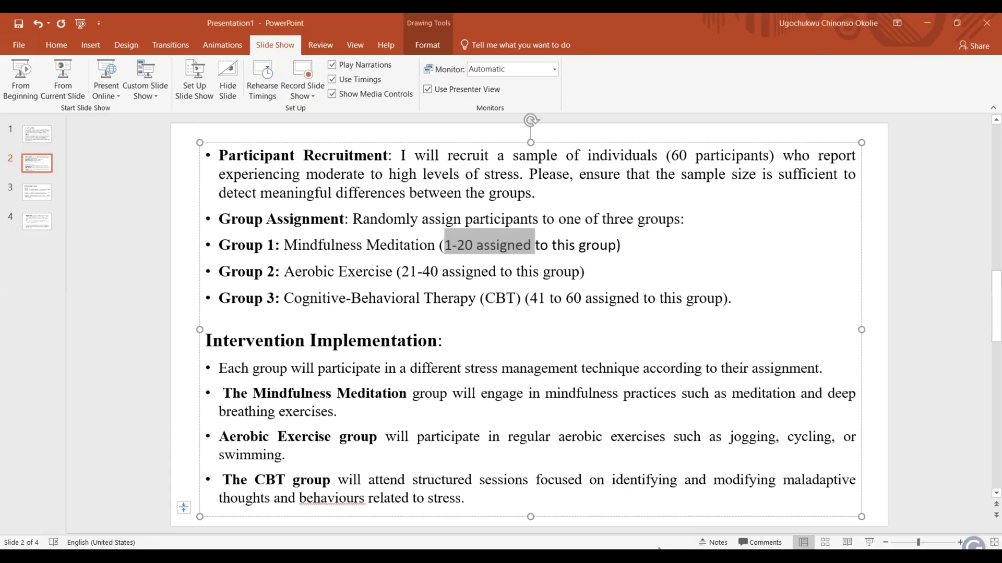
key(alt+Tab)
scroll(140, 223, up, 12)
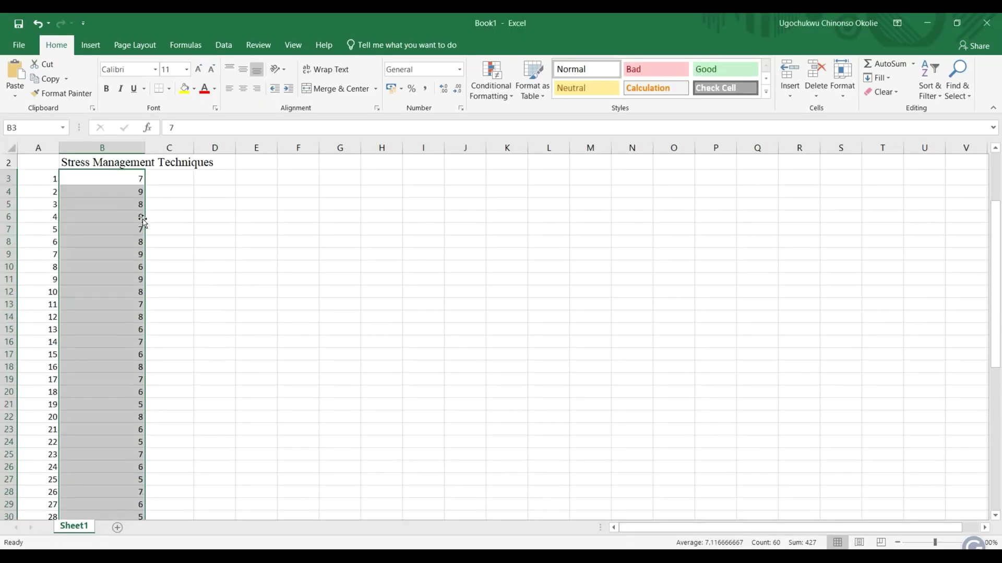
click(138, 216)
click(54, 193)
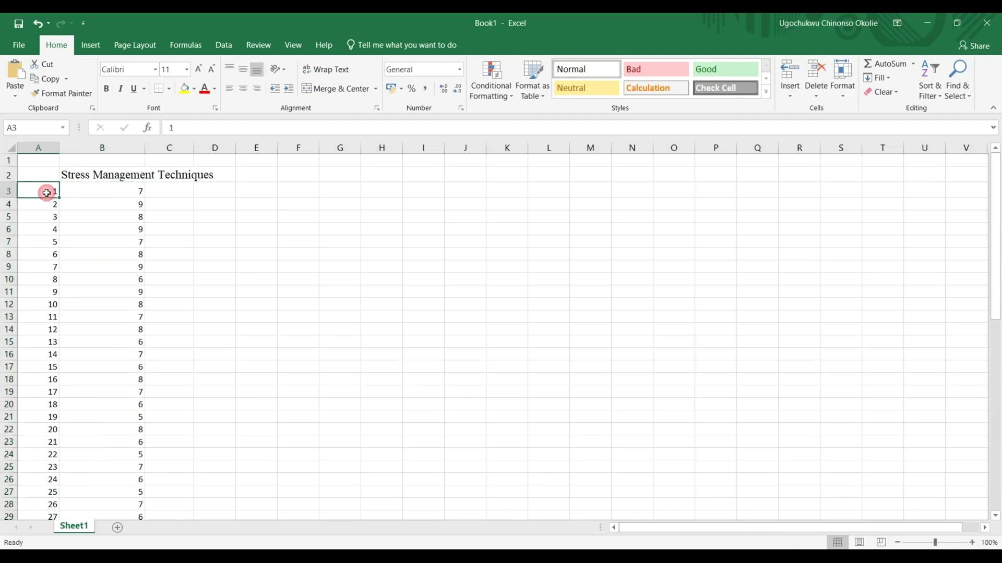
click(49, 430)
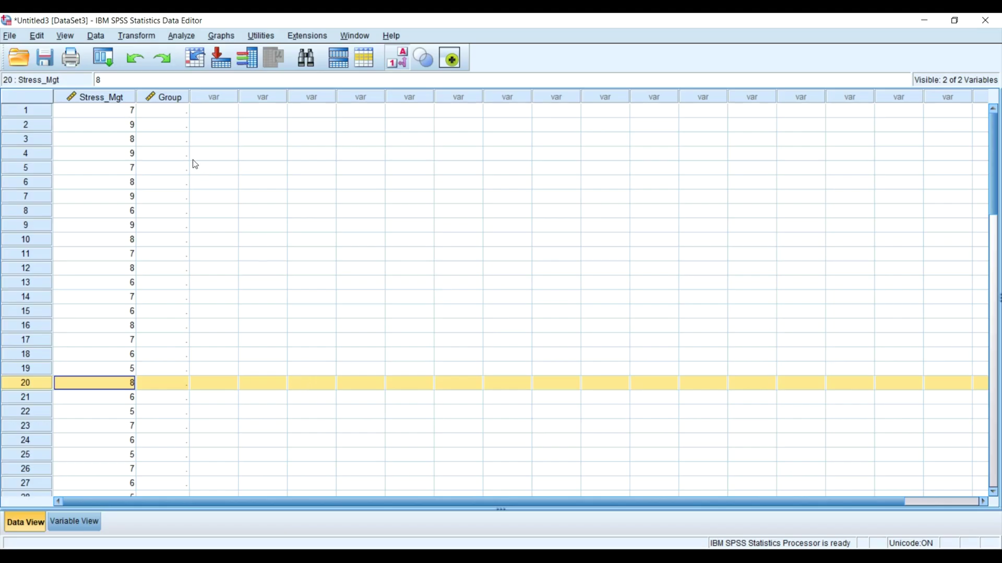
Switch back to SPSS Statistics and enter 1 in the Group column for cases 1 to 20
click(161, 110)
text(11)
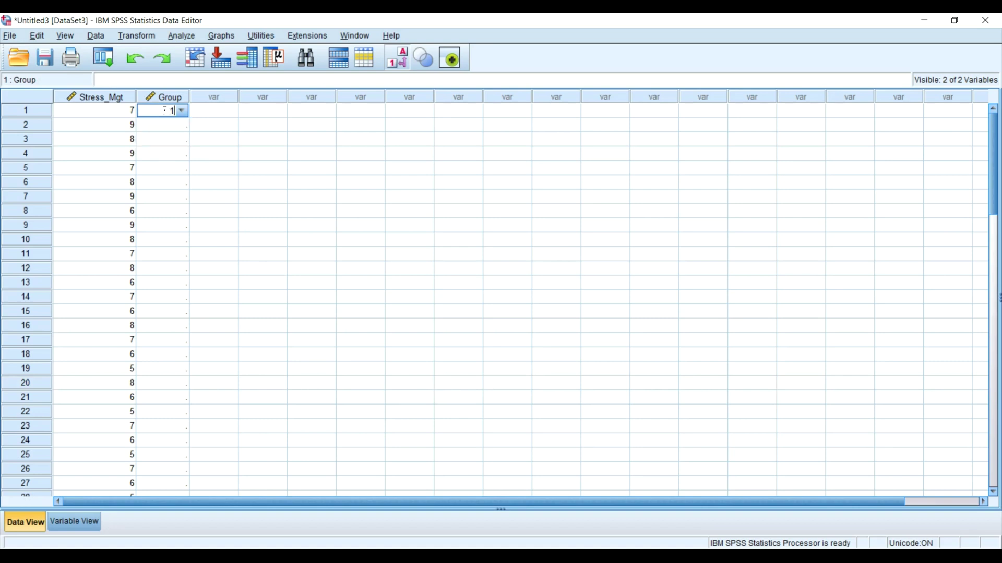
click(245, 149)
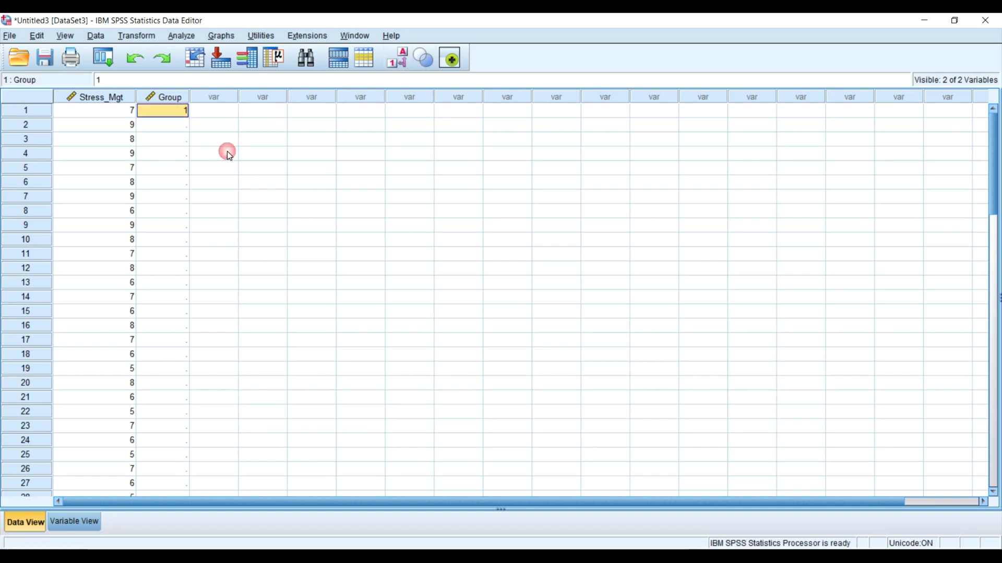
key(Return)
text(1)
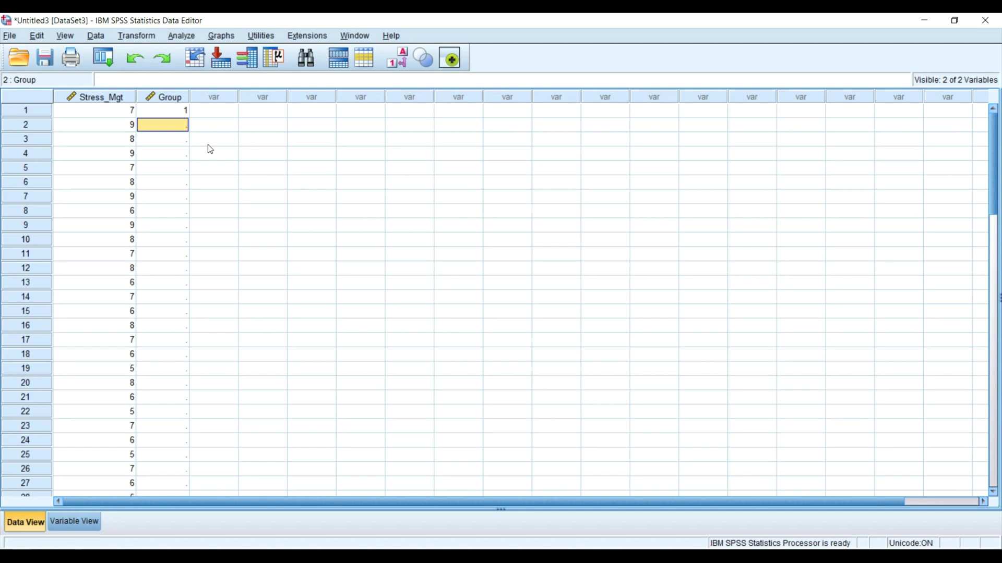
key(Return)
text(1)
key(Return)
text(1)
key(Return)
text(1)
key(Return)
key(1)
key(Return)
key(1)
key(Return)
key(1)
key(Return)
key(1)
key(Return)
key(1)
key(Return)
key(1)
key(Return)
key(1)
key(Return)
key(1)
key(Return)
key(1)
key(Return)
key(1)
key(Return)
key(1)
key(Return)
key(1)
key(Return)
key(1)
key(Return)
key(1)
key(Return)
text(1)
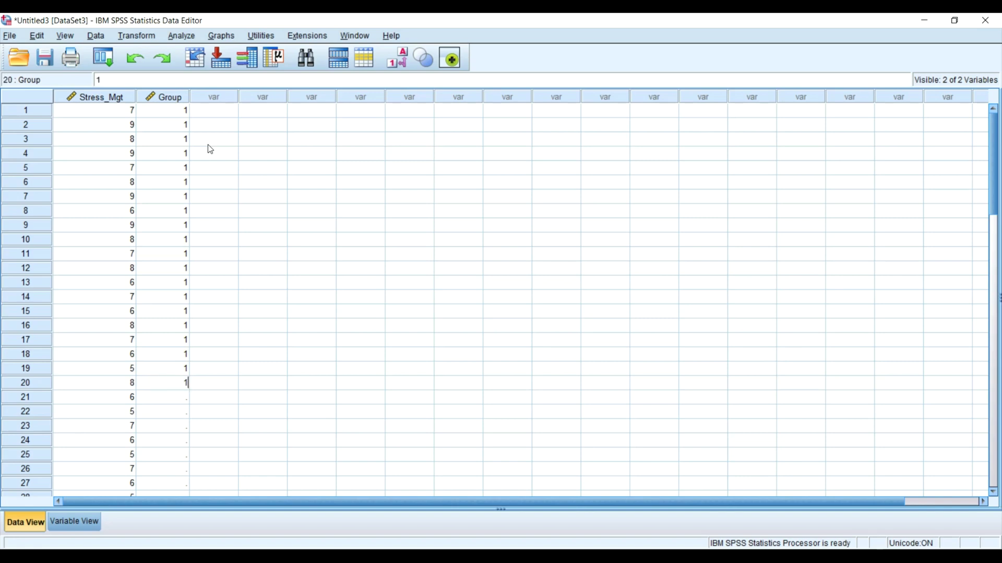
key(Return)
Check the Group 2 participant range in PowerPoint and, back in SPSS, enter 2 in the Group column for cases 21 to 40
scroll(208, 148, down, 10)
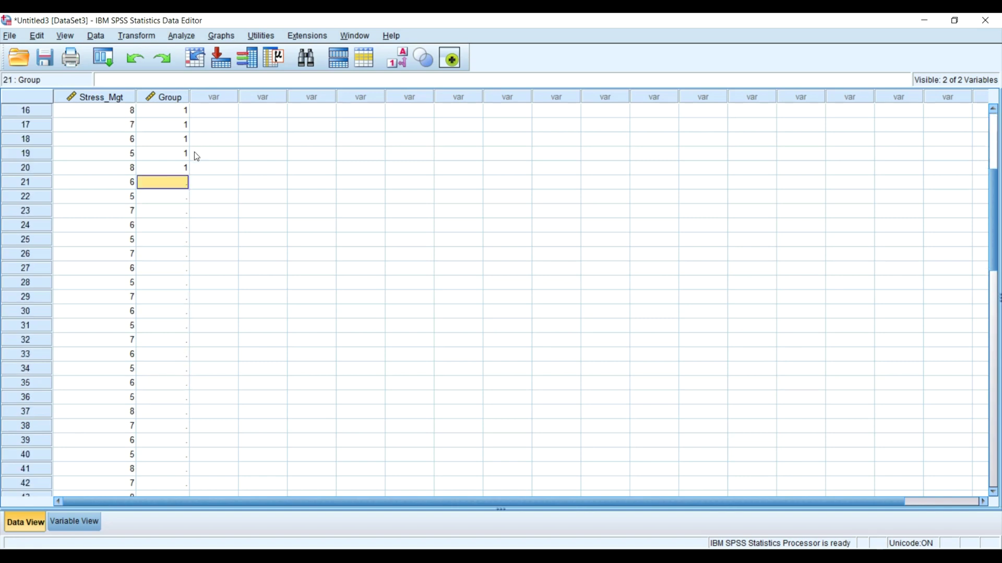
scroll(195, 158, up, 4)
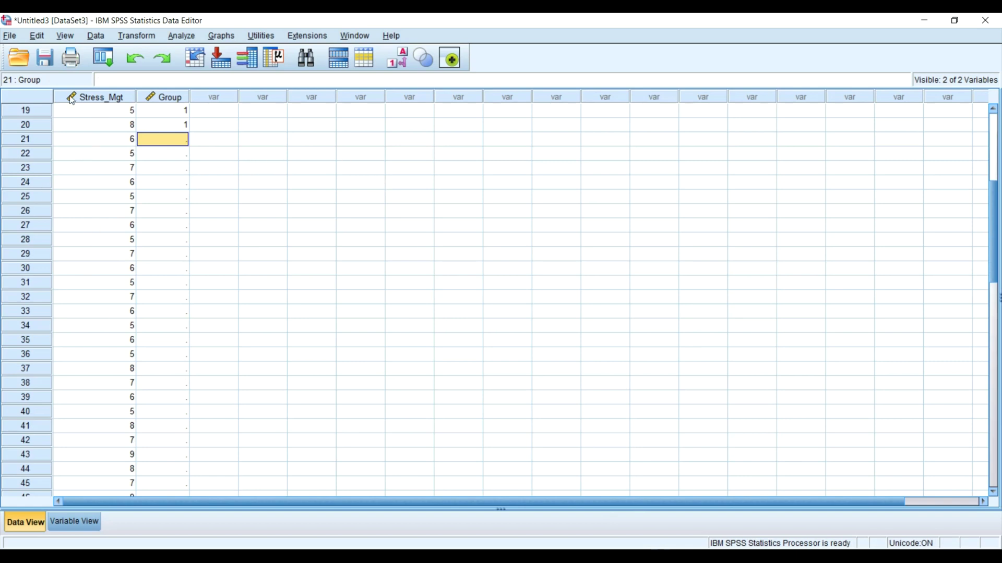
key(alt+Tab)
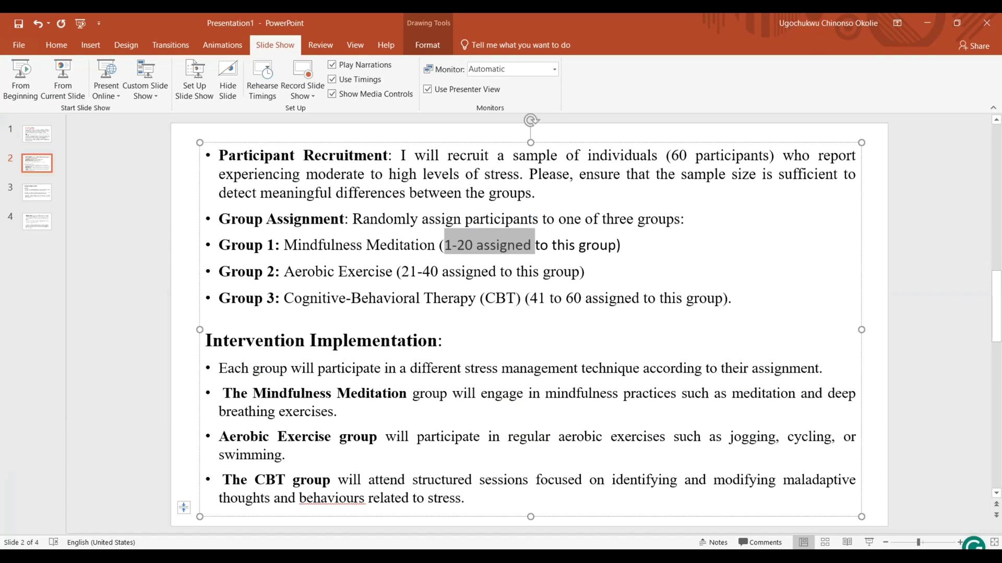
click(381, 269)
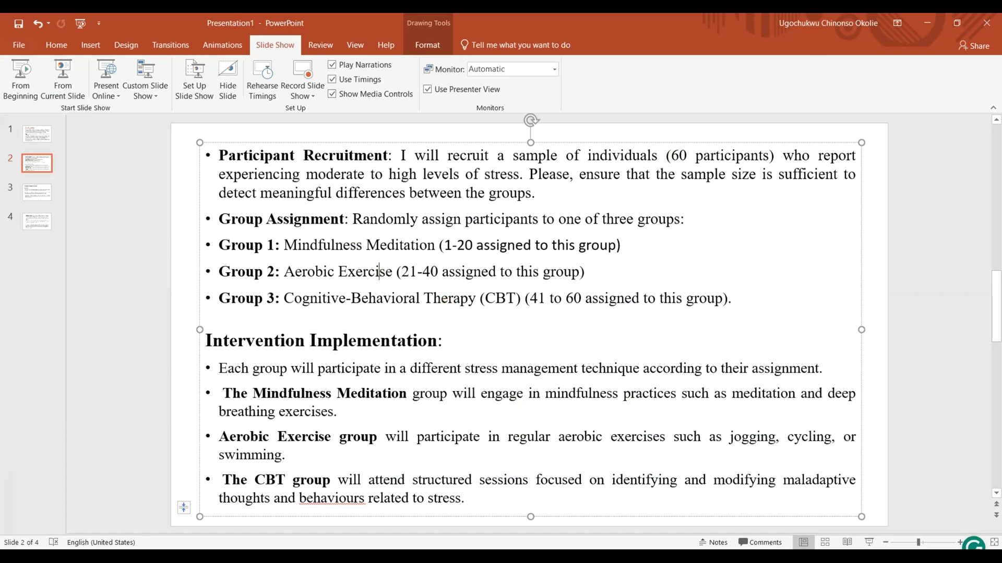
key(alt+Tab)
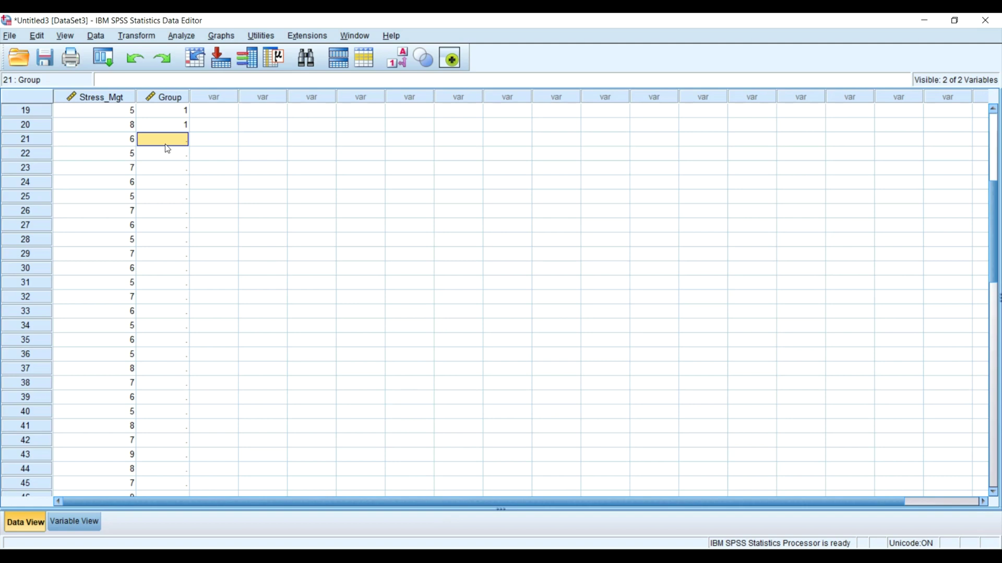
text(2)
key(Return)
text(2 2 2 2 2 2 2 2 2 2 2 2 2 2 2 2 2)
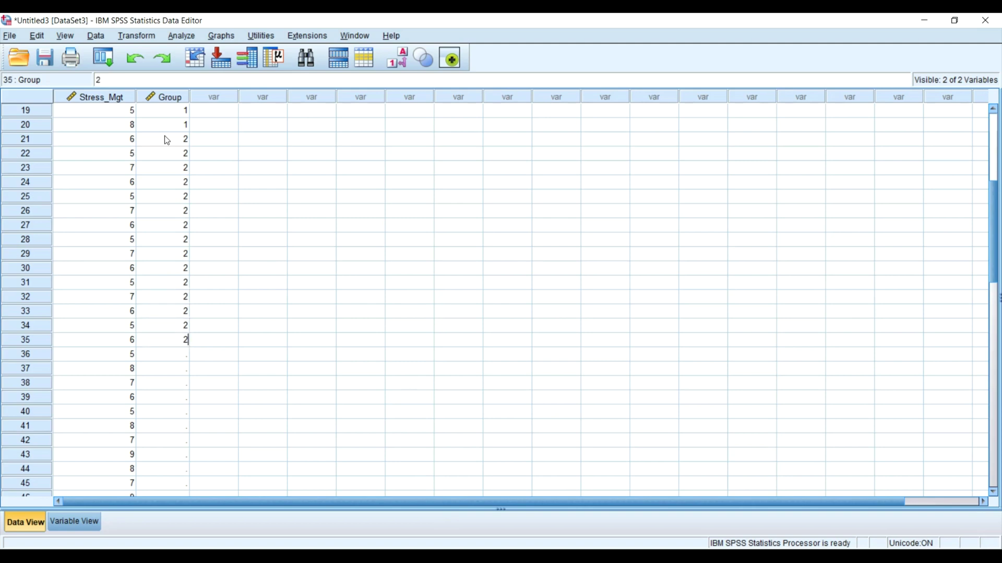
key(Return)
text(2)
key(Return)
text(2)
scroll(164, 141, down, 2)
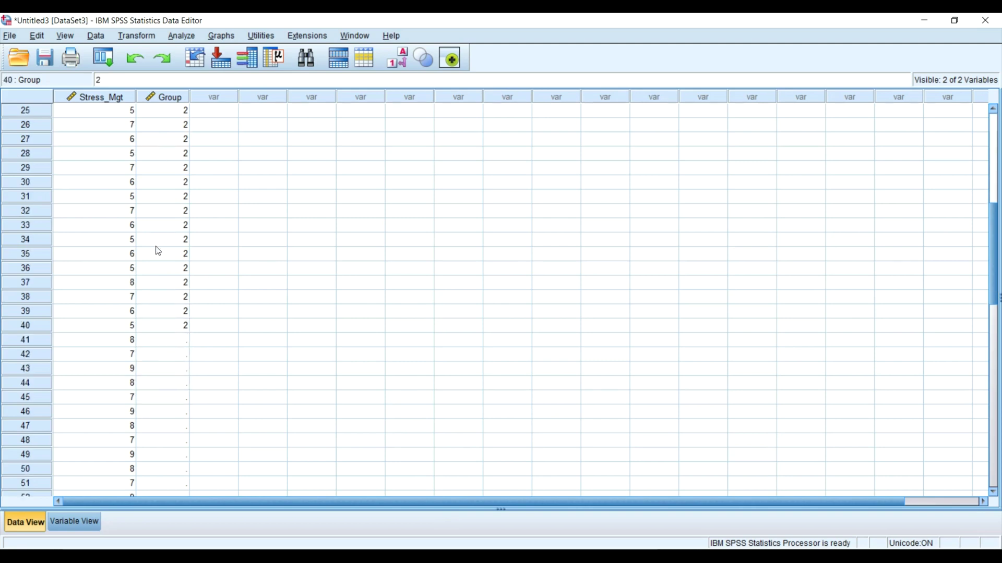
Check the Group 3 participant range in PowerPoint and, back in SPSS, enter 3 in the Group column for cases 41 to 60
click(186, 344)
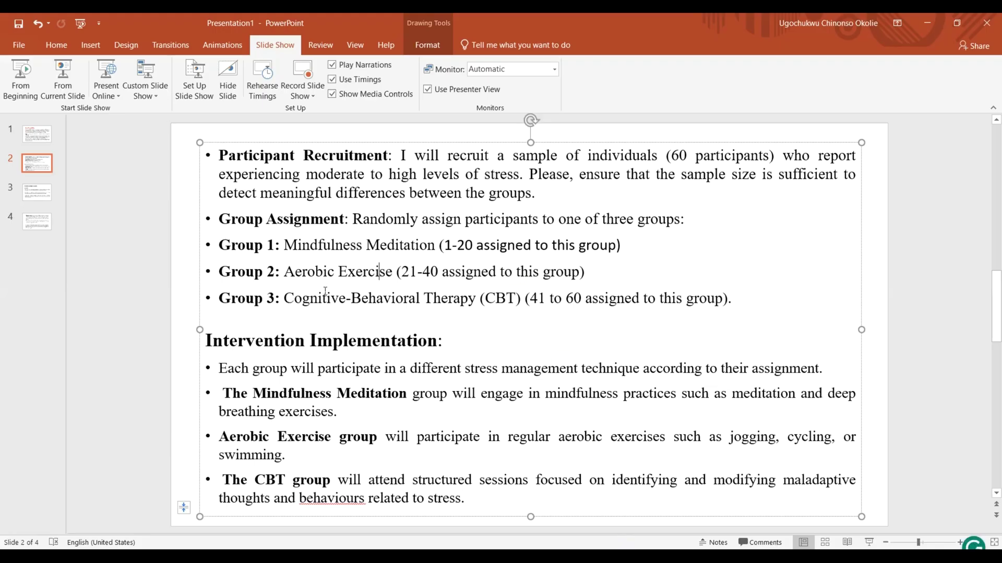
drag(530, 299, 583, 302)
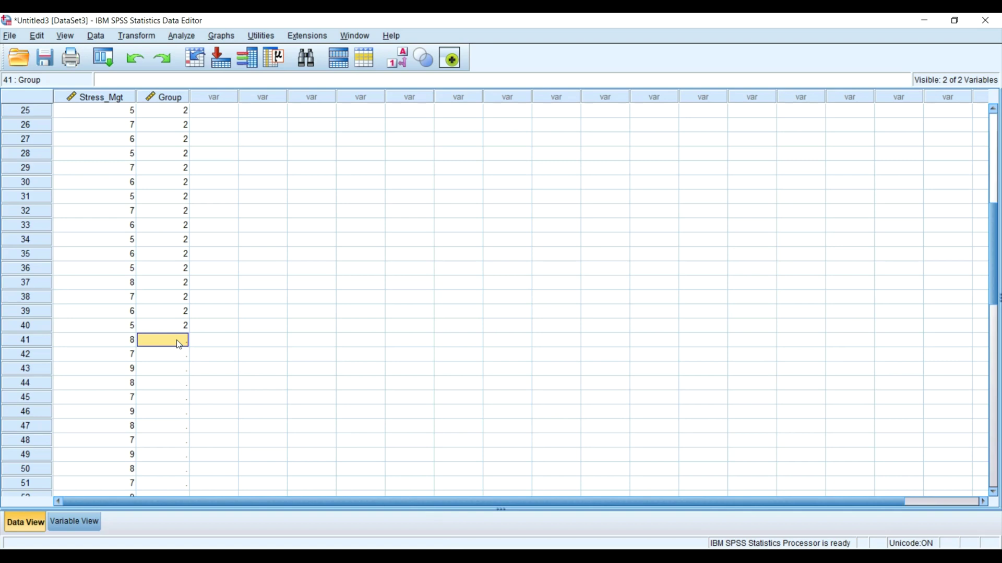
text(3)
key(Return)
text(3)
key(Return)
text(3)
key(Return)
text(3 3 3 3 3 3 3 3 3 3 3 3 3 3 3 3)
key(Return)
text(3)
scroll(178, 345, down, 3)
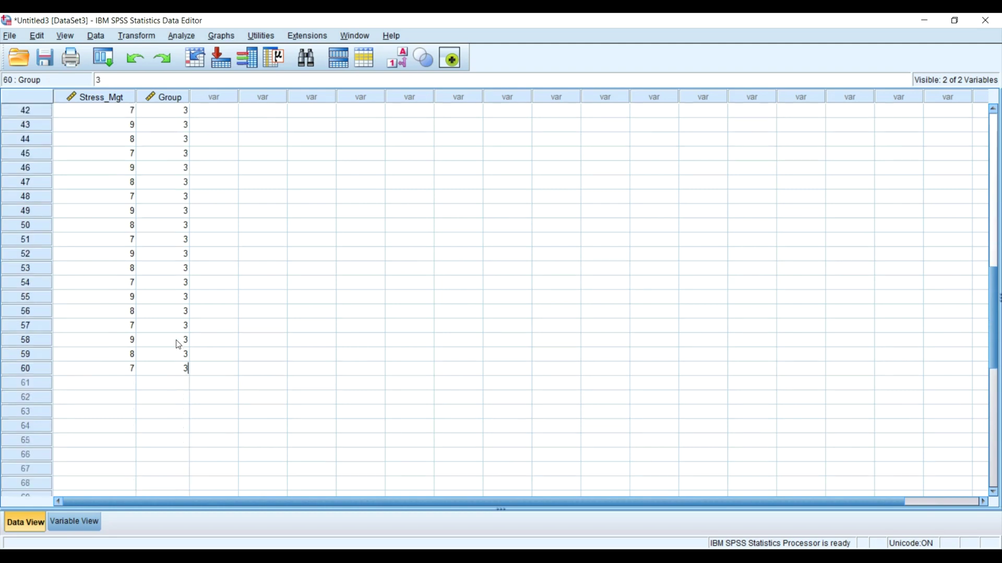
Save the dataset as an SPSS Statistics file named One-Way ANOVA in the YouTube folder
scroll(178, 345, up, 14)
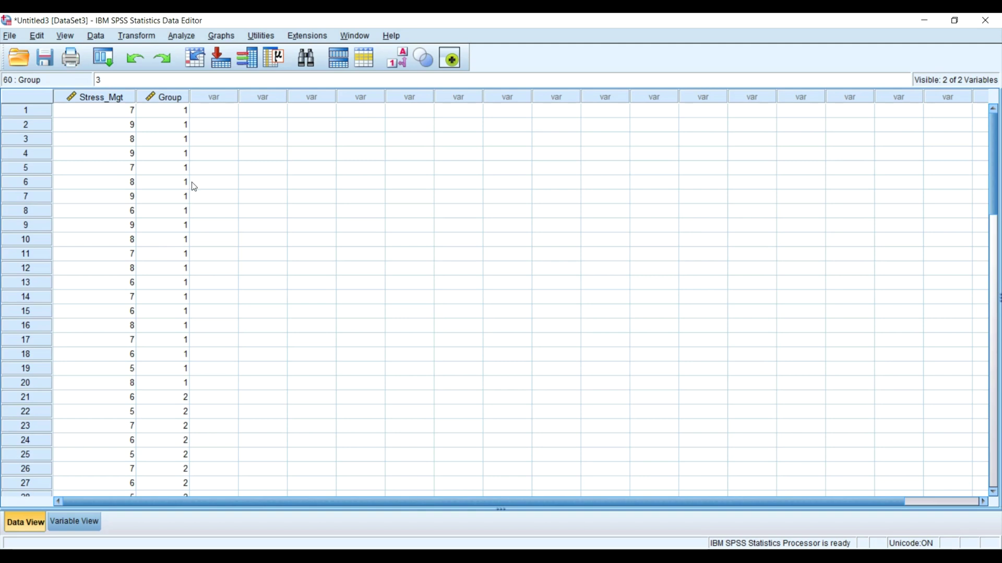
click(45, 67)
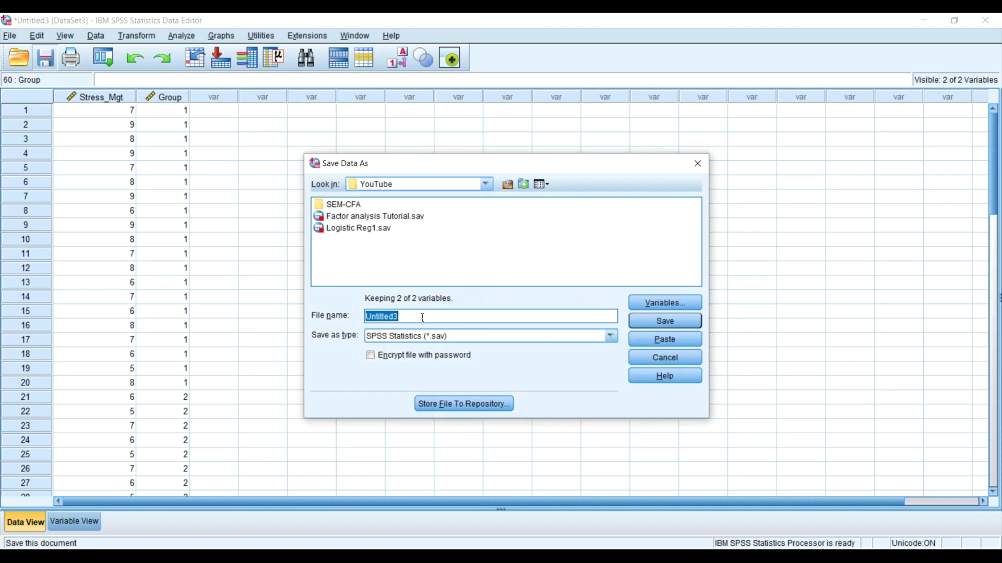
text(One-Way ANOVA)
click(673, 321)
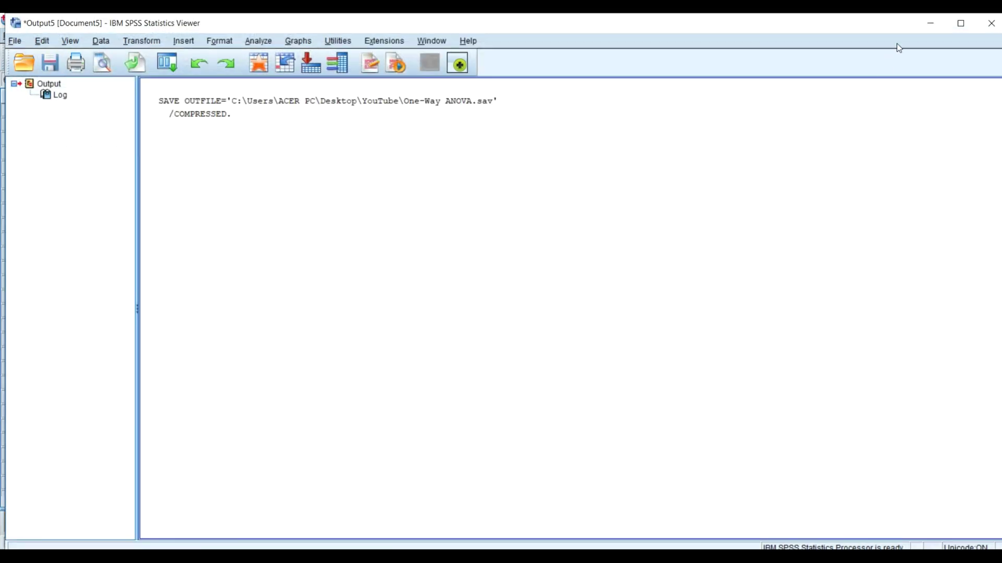
Return to the dataset, start a One-Way ANOVA under Compare Means, and add Stress_Mgt as the dependent variable
click(931, 23)
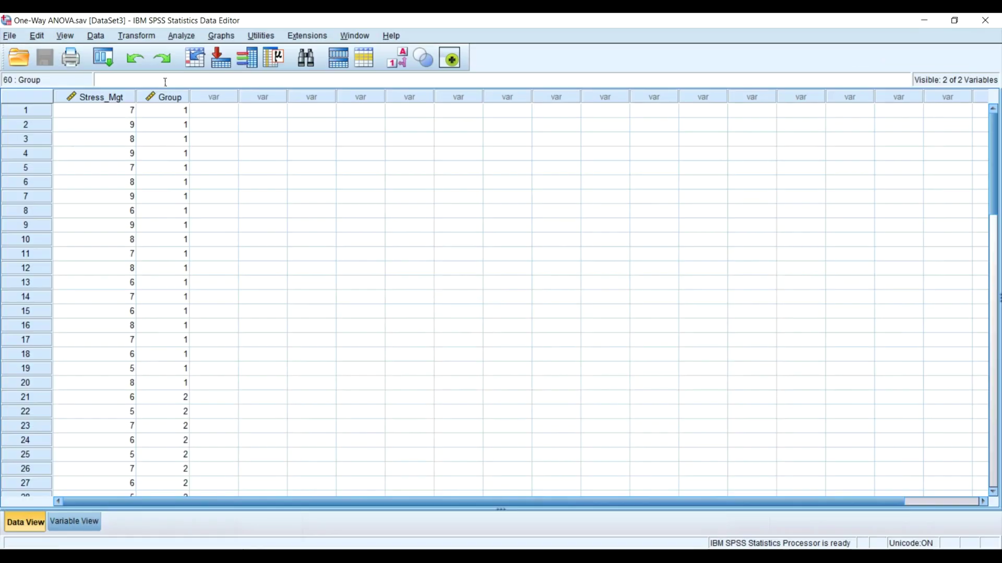
click(181, 37)
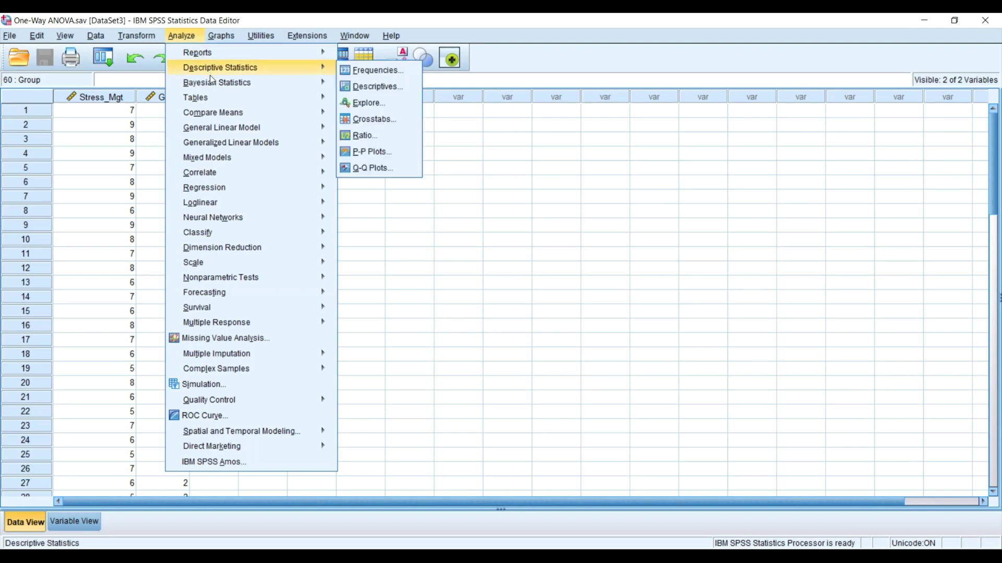
mouse_move(248, 111)
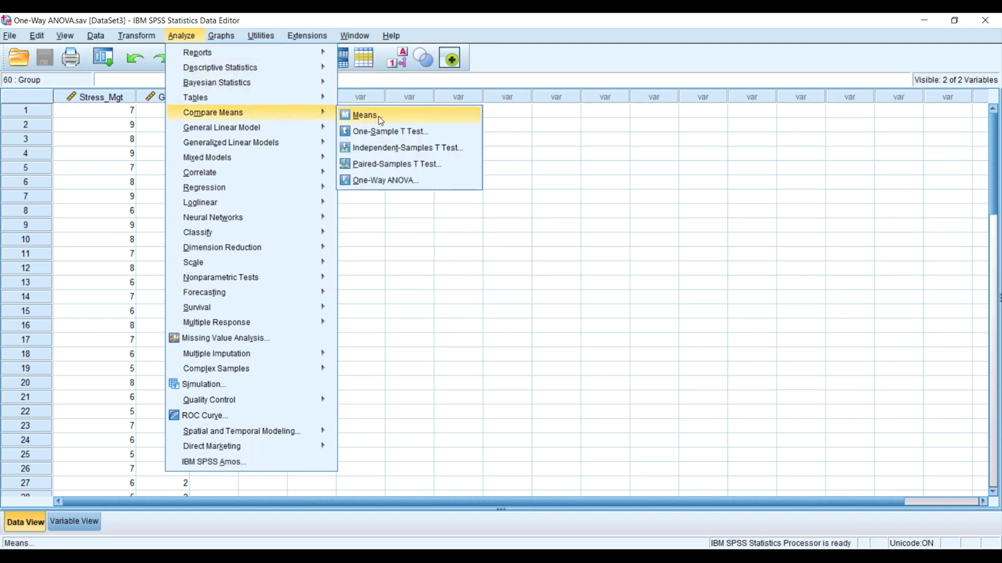
click(409, 179)
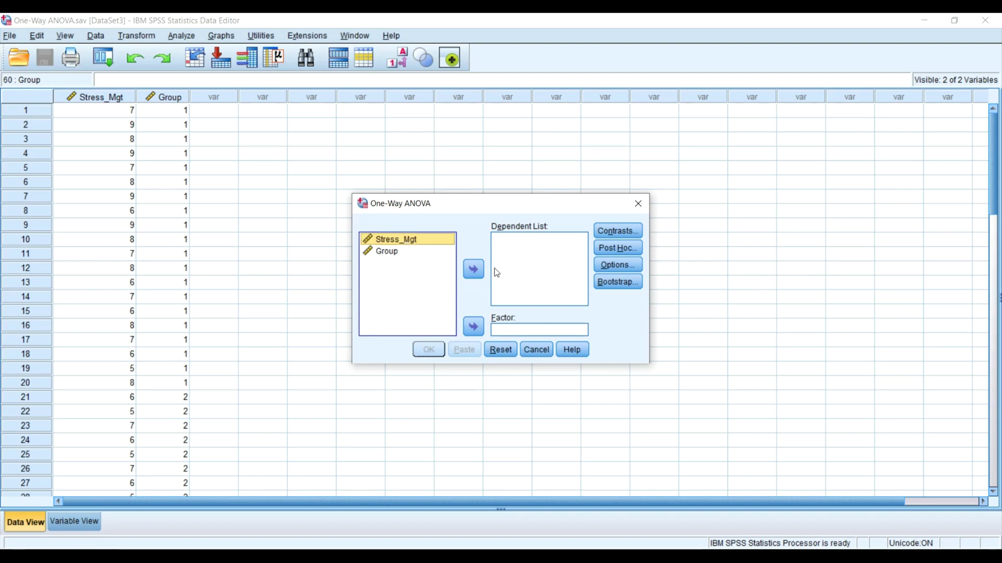
click(474, 270)
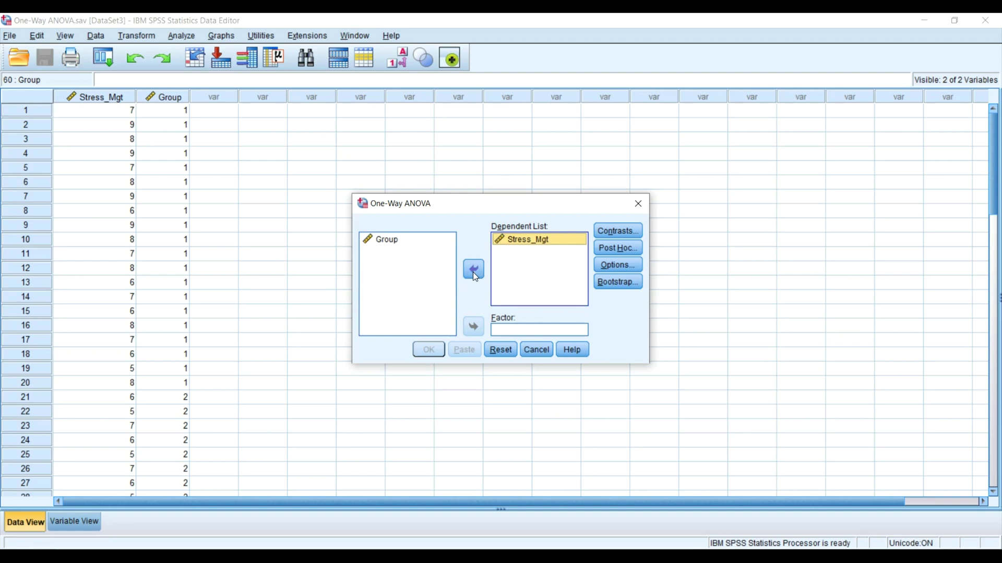
click(386, 239)
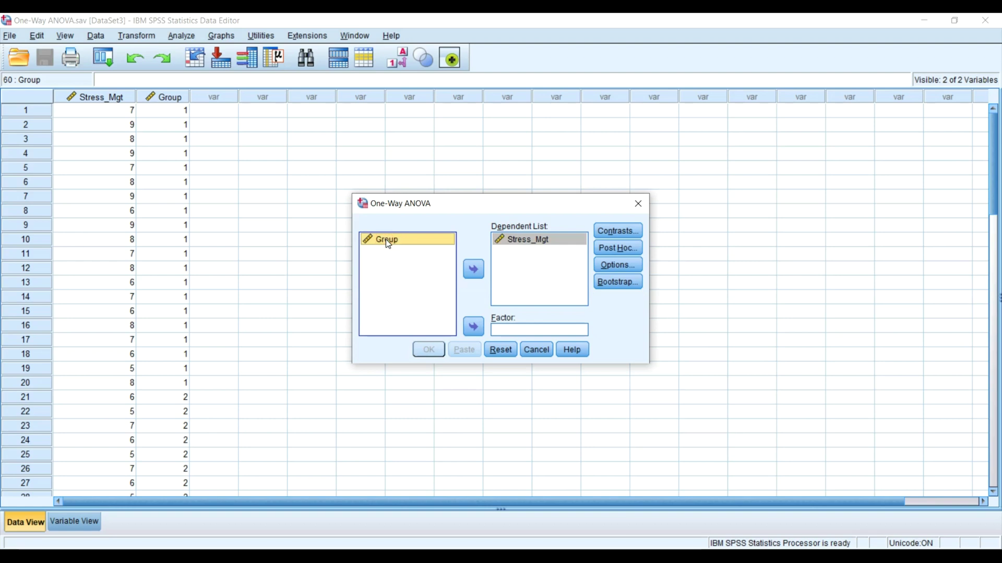
Display value labels in the data grid and check which cases belong to Meditation, Exercise and CBT
click(403, 58)
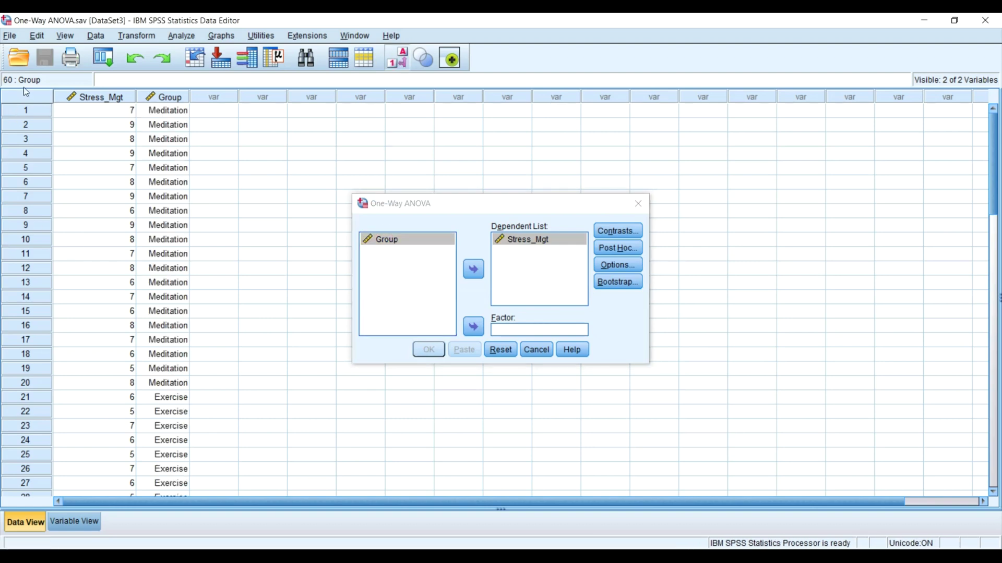
click(30, 115)
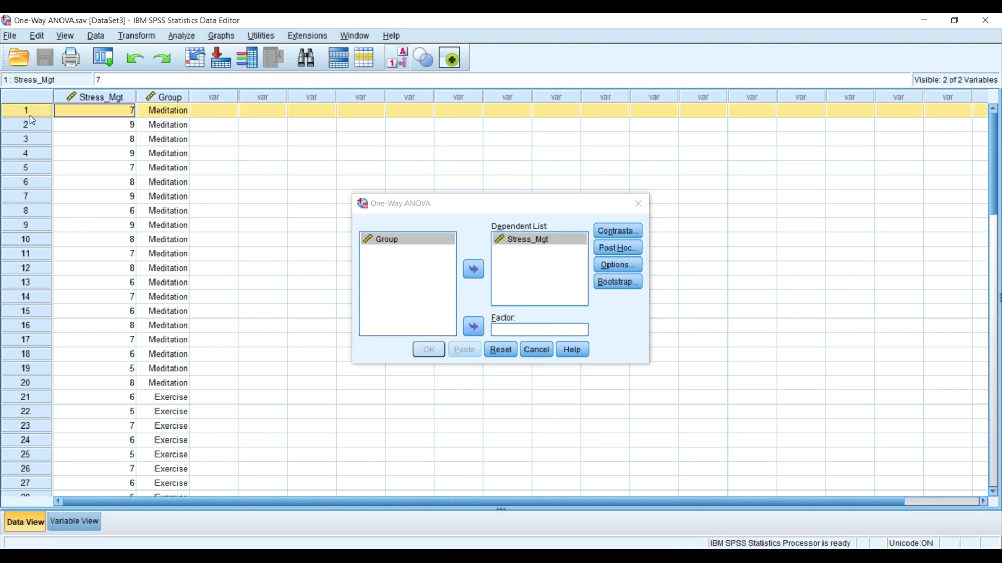
click(41, 382)
scroll(164, 142, down, 2)
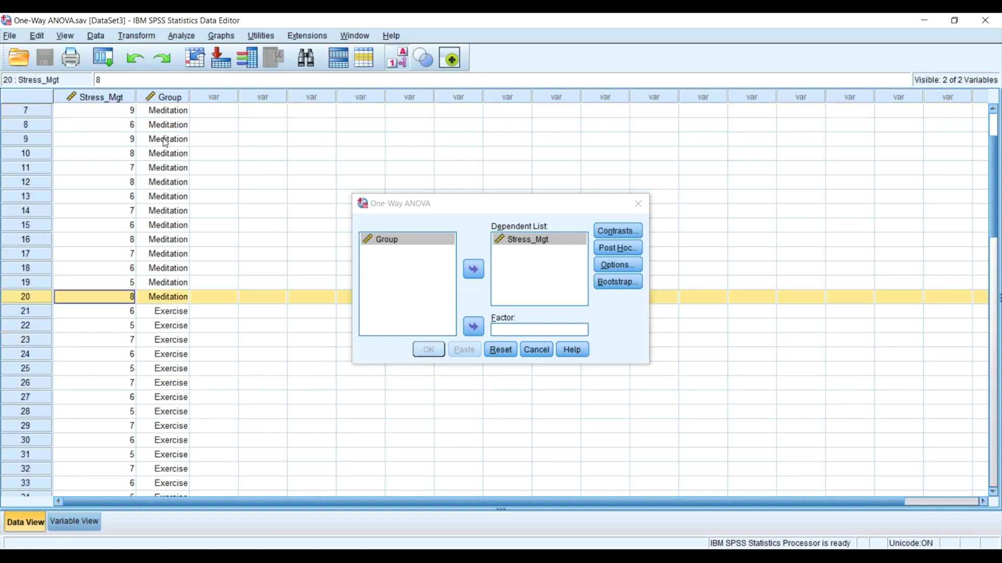
scroll(165, 142, down, 3)
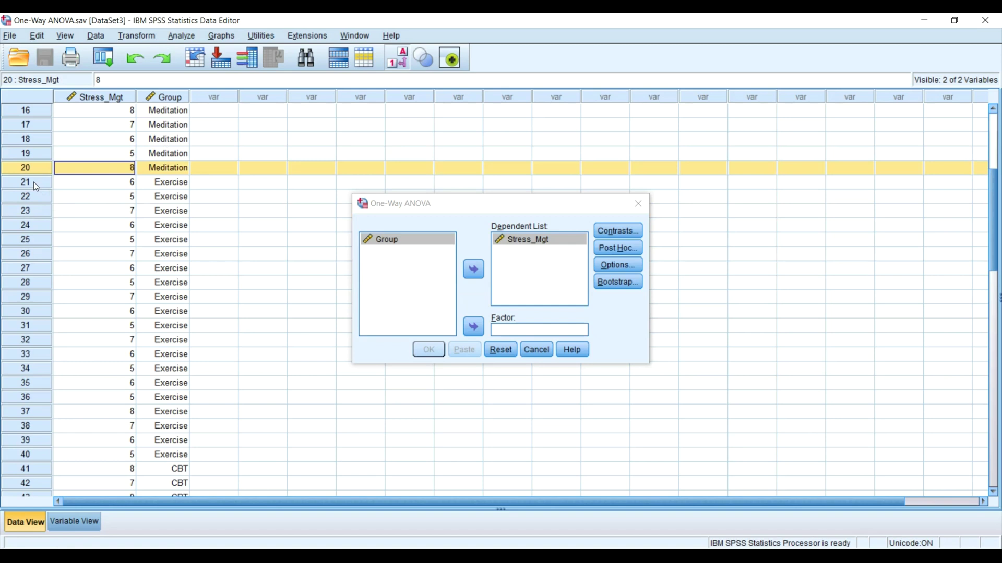
click(34, 183)
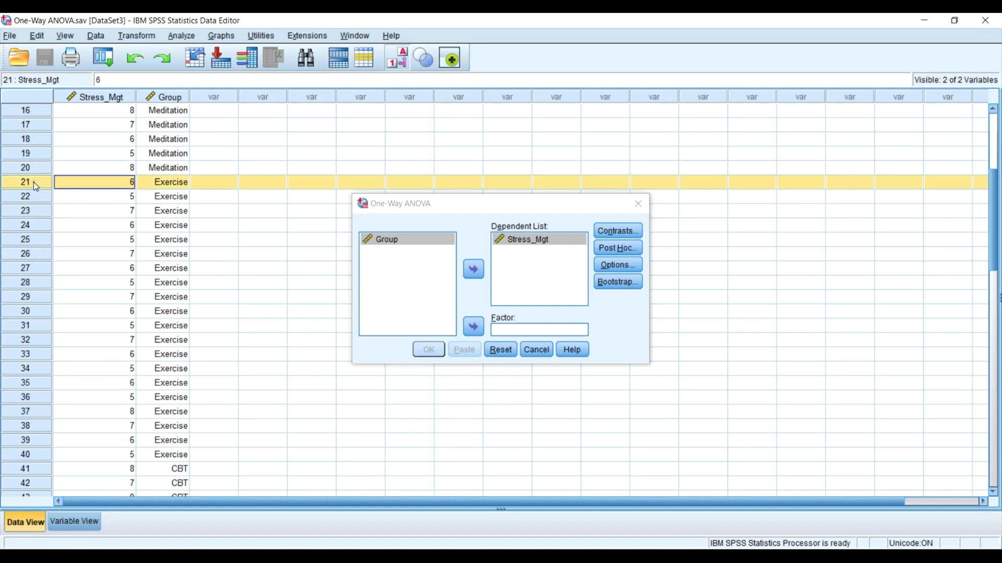
click(37, 453)
scroll(184, 186, down, 8)
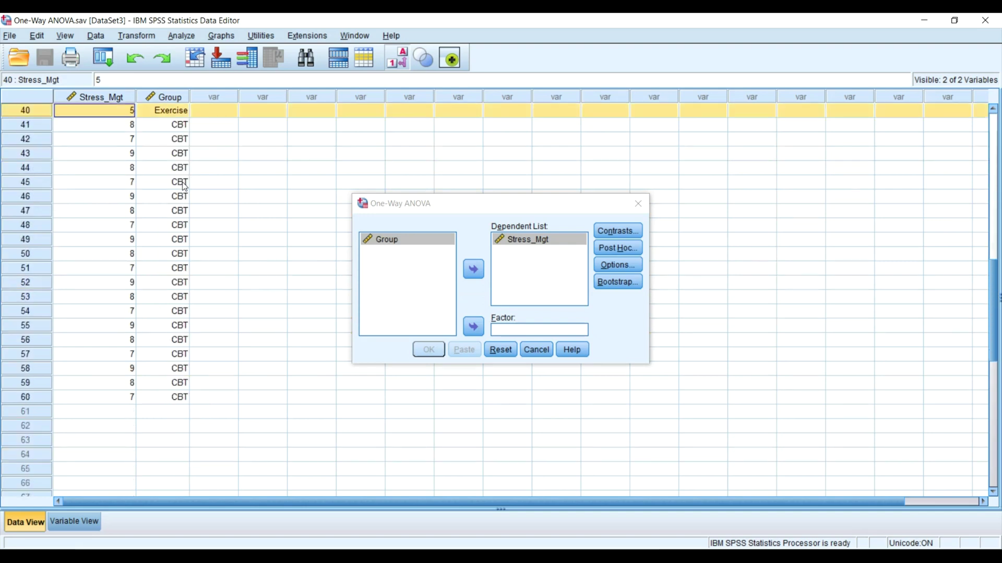
click(34, 126)
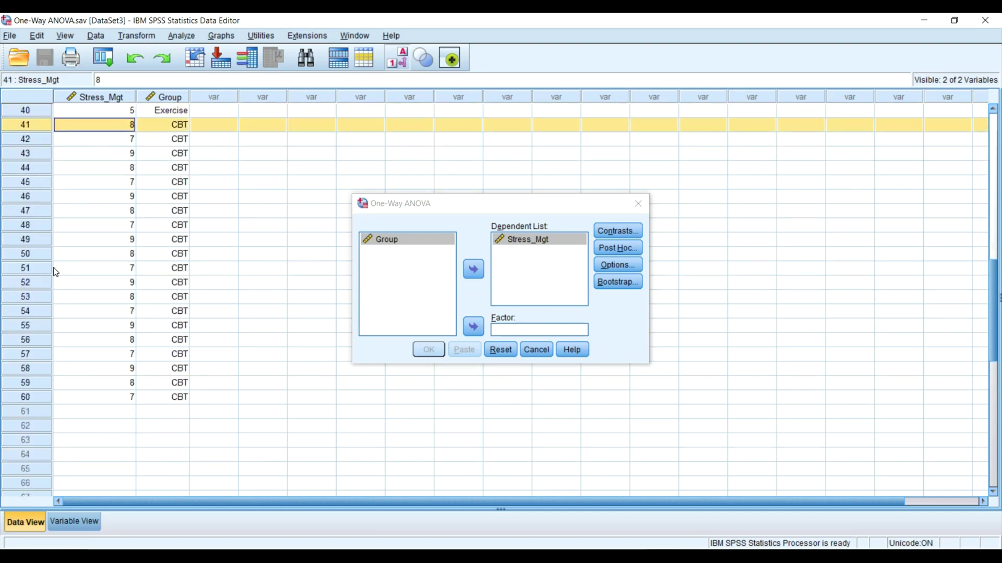
click(38, 406)
click(224, 399)
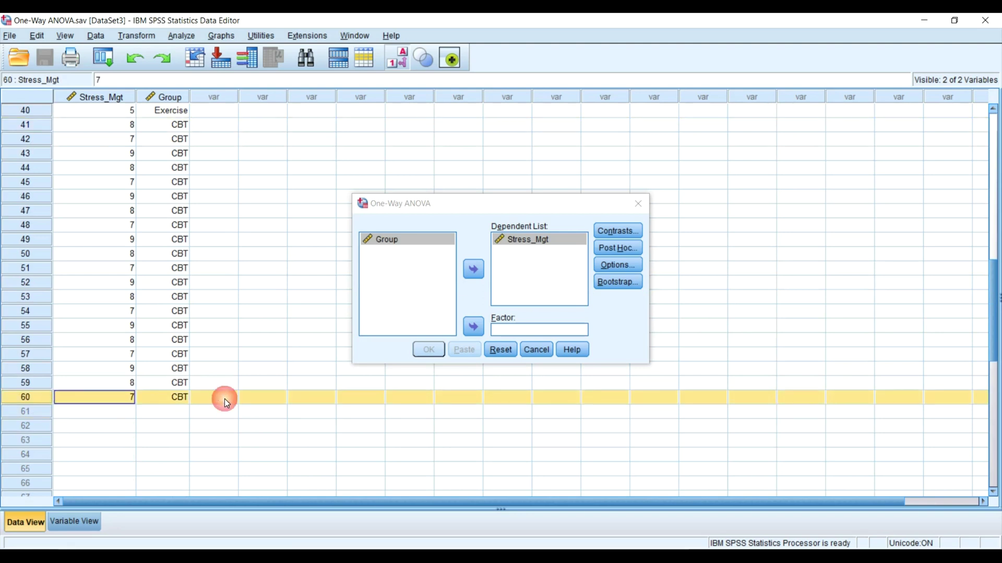
Set Group as the ANOVA factor, and view the hypotheses on slide 3 in PowerPoint
click(403, 242)
drag(402, 242, 522, 330)
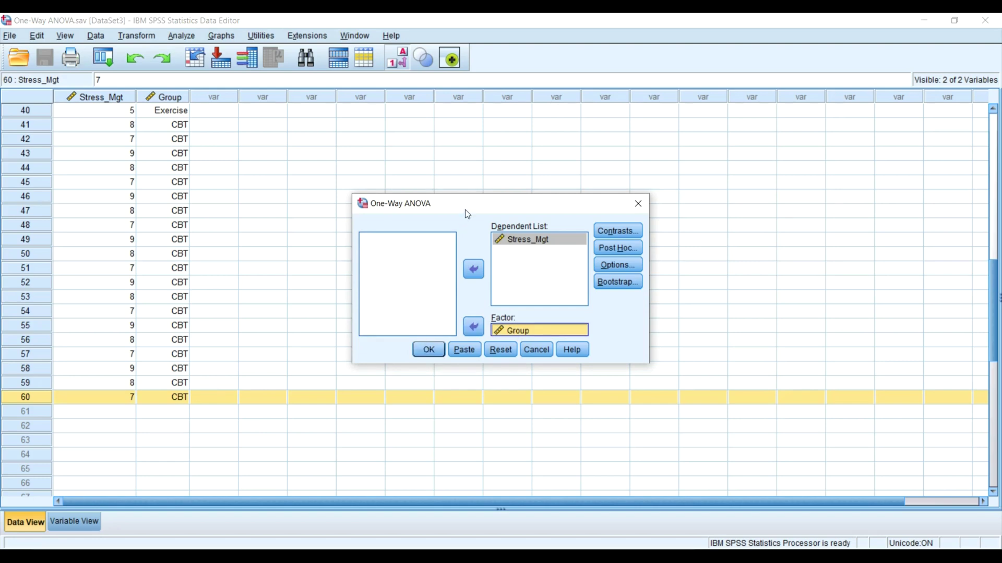
key(alt+Tab)
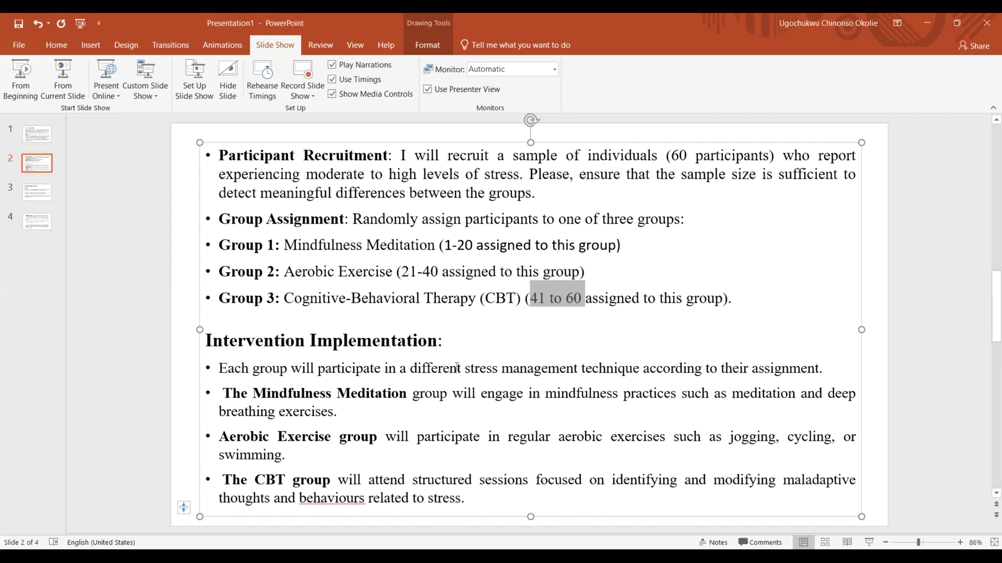
click(37, 190)
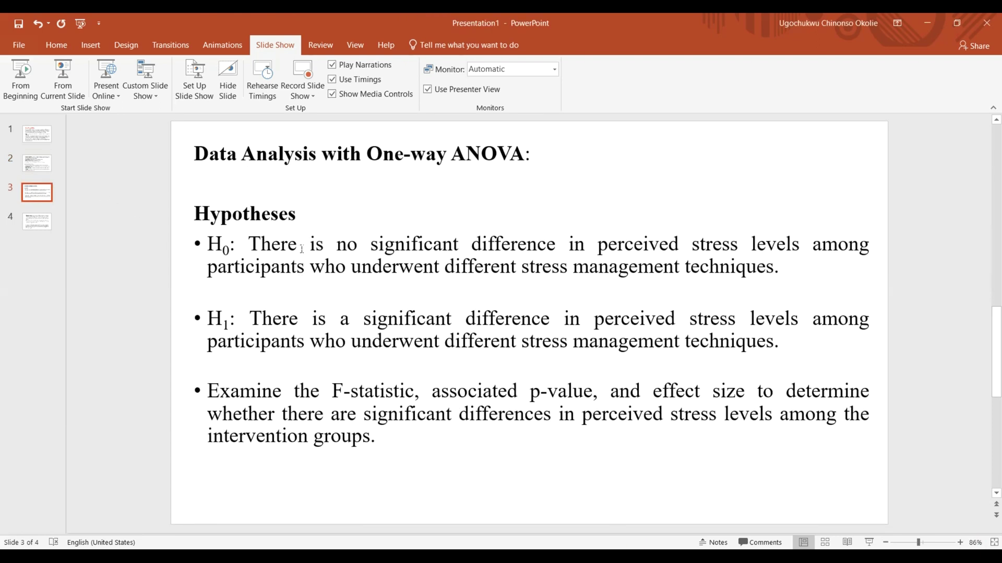
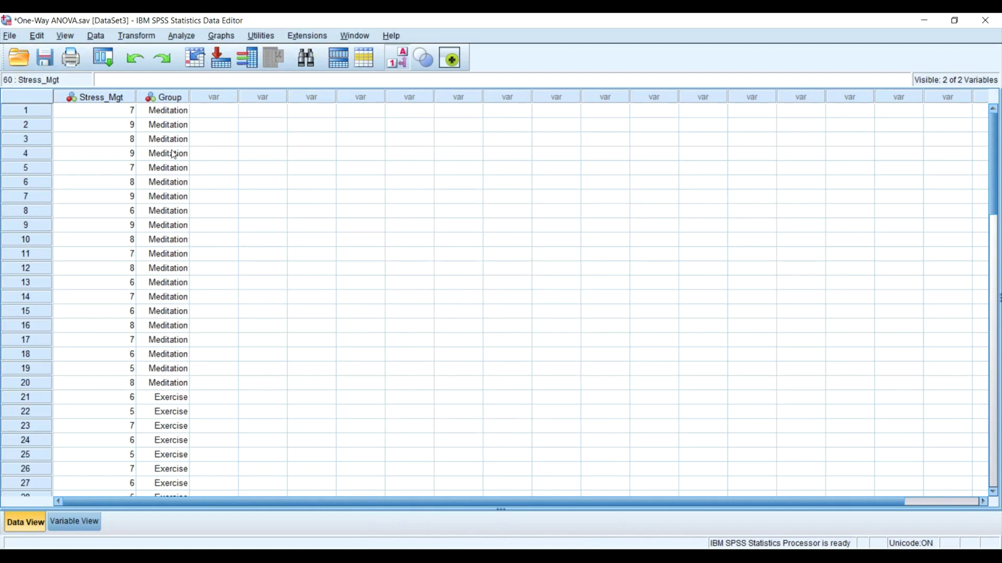
Reopen the One-Way ANOVA of Stress_Mgt by Group, add the Tukey post hoc test, and run the analysis
scroll(161, 412, down, 5)
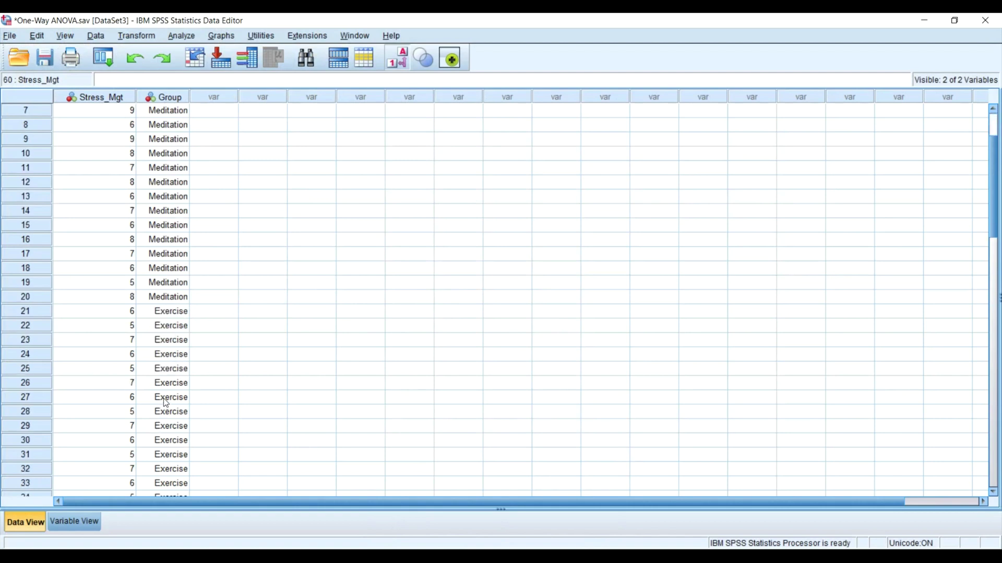
scroll(172, 383, down, 3)
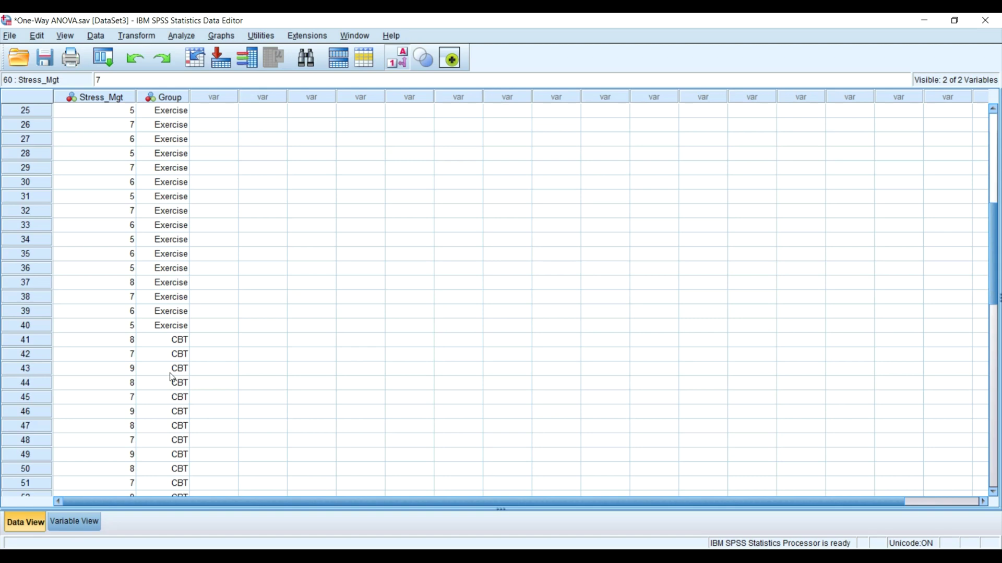
scroll(172, 378, up, 8)
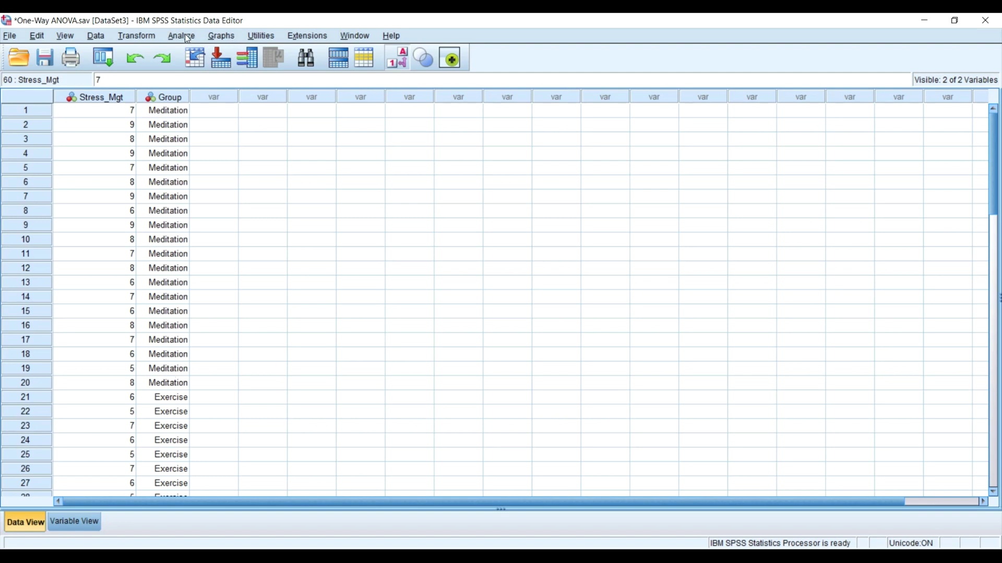
click(110, 58)
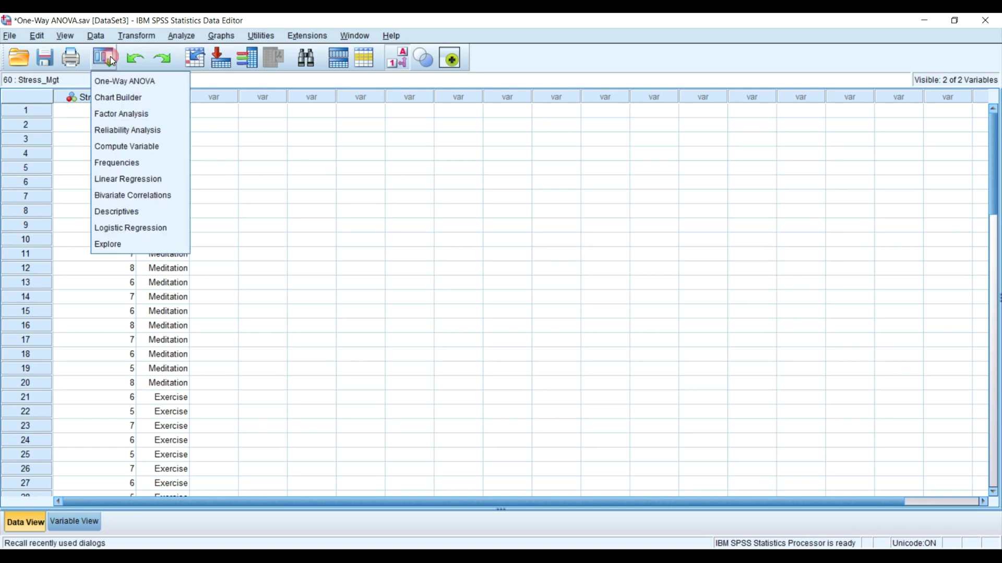
click(124, 81)
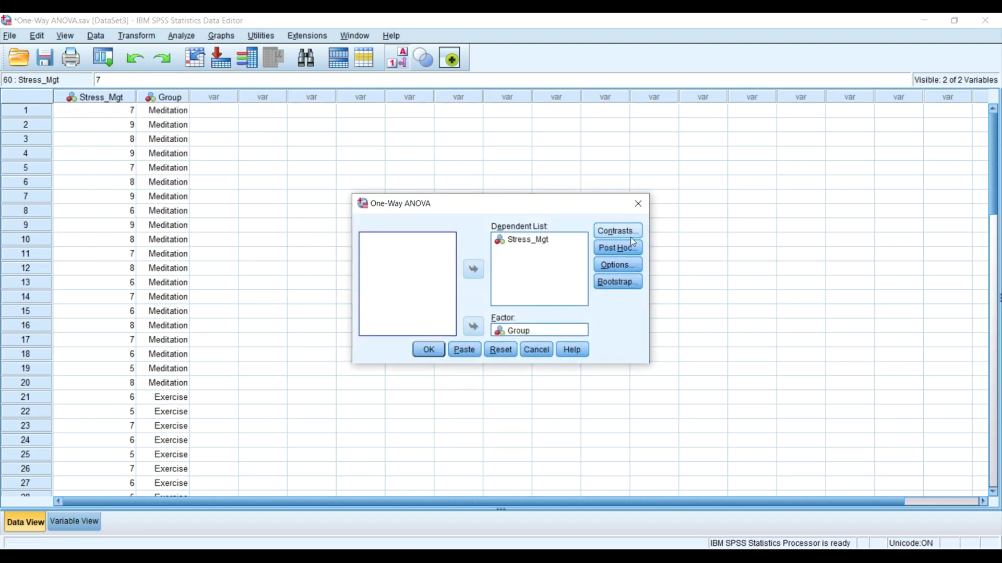
click(620, 245)
click(424, 230)
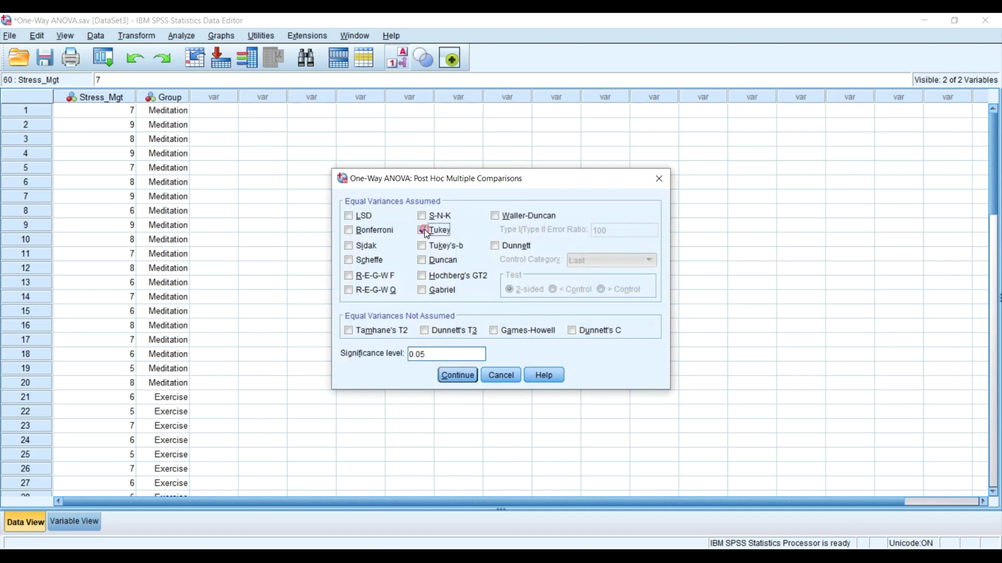
click(466, 377)
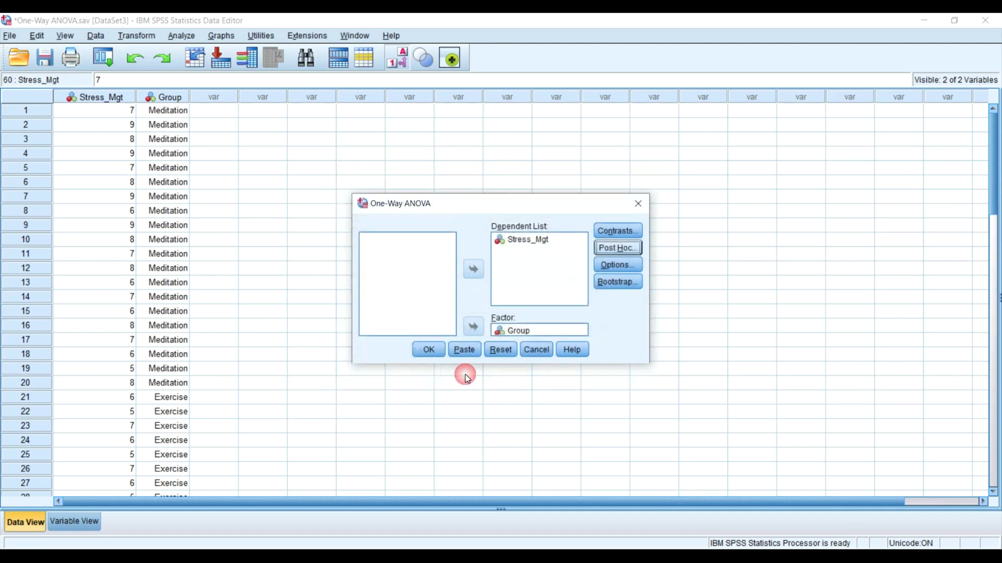
click(423, 349)
click(425, 352)
Examine the ANOVA table and the unrounded Sig. value of the Meditation versus Exercise comparison
scroll(416, 330, up, 3)
scroll(416, 330, down, 3)
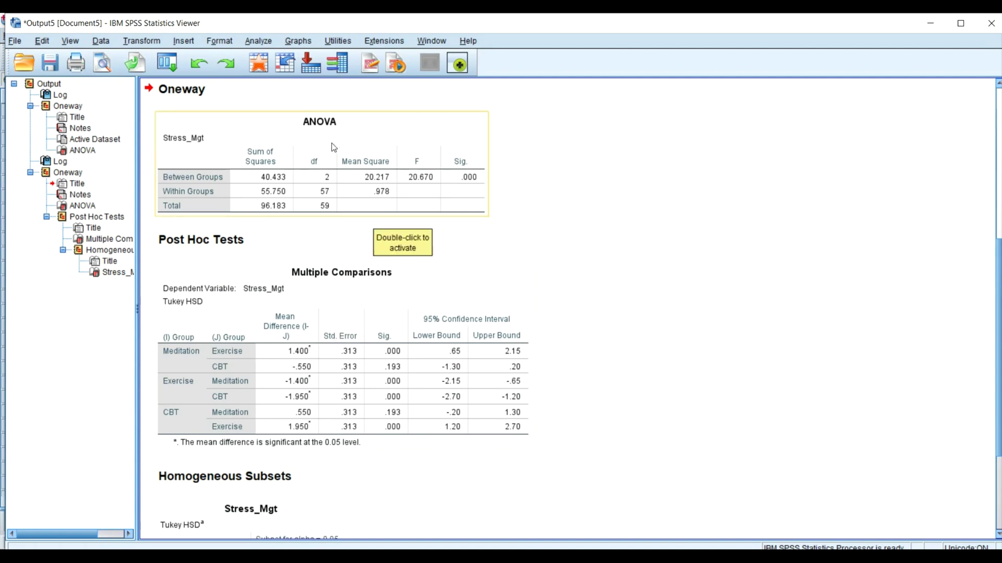
click(270, 139)
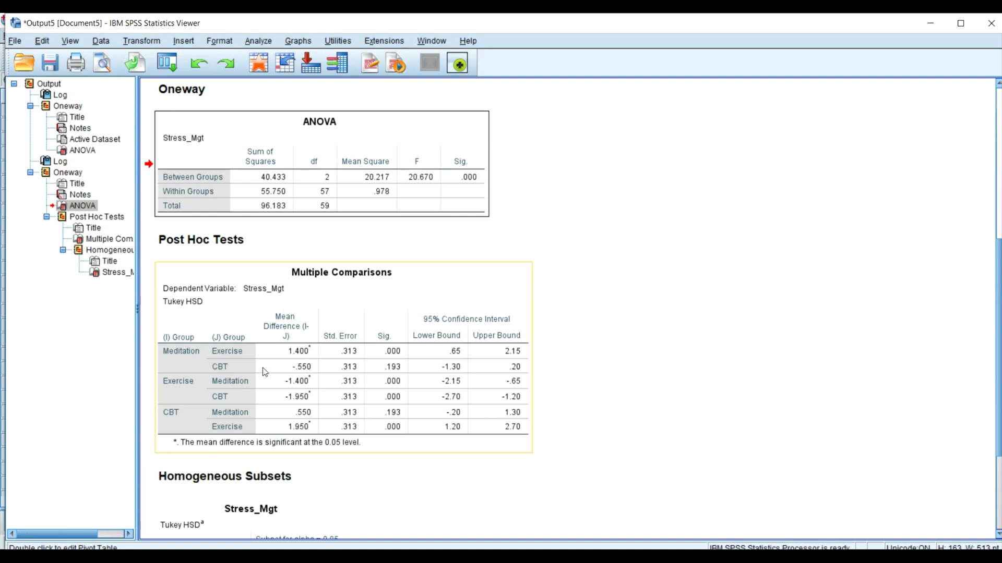
click(174, 351)
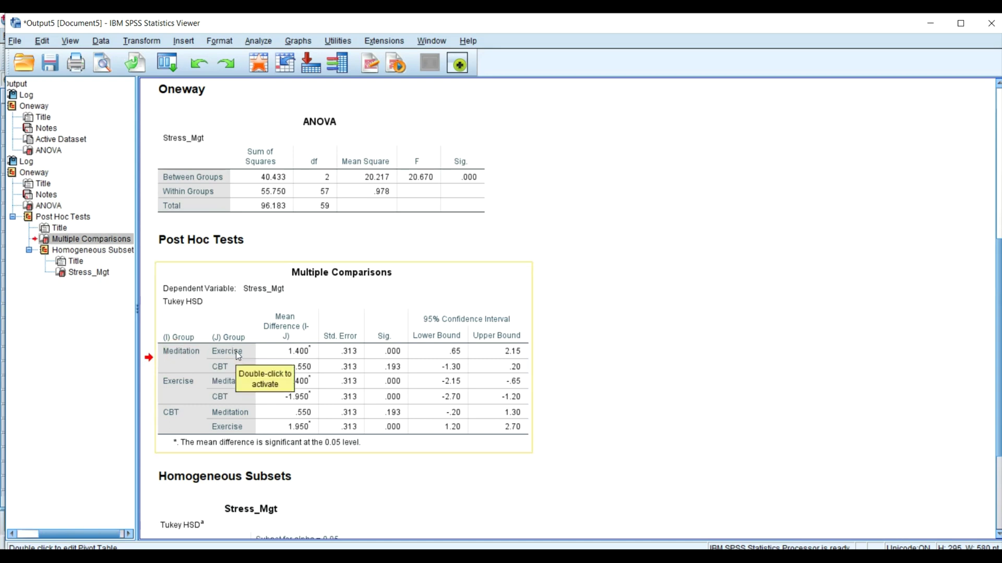
double_click(399, 358)
double_click(398, 355)
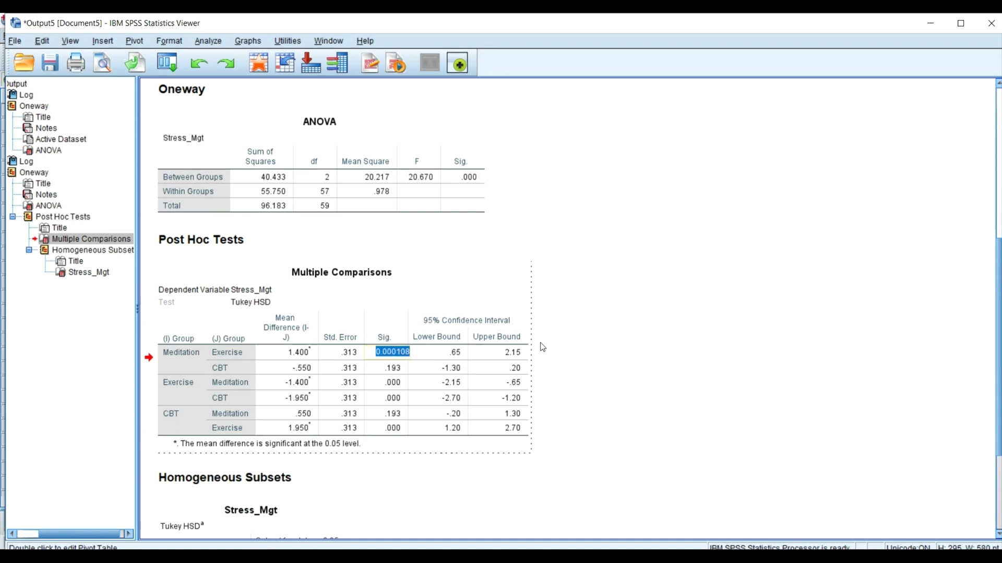
click(568, 351)
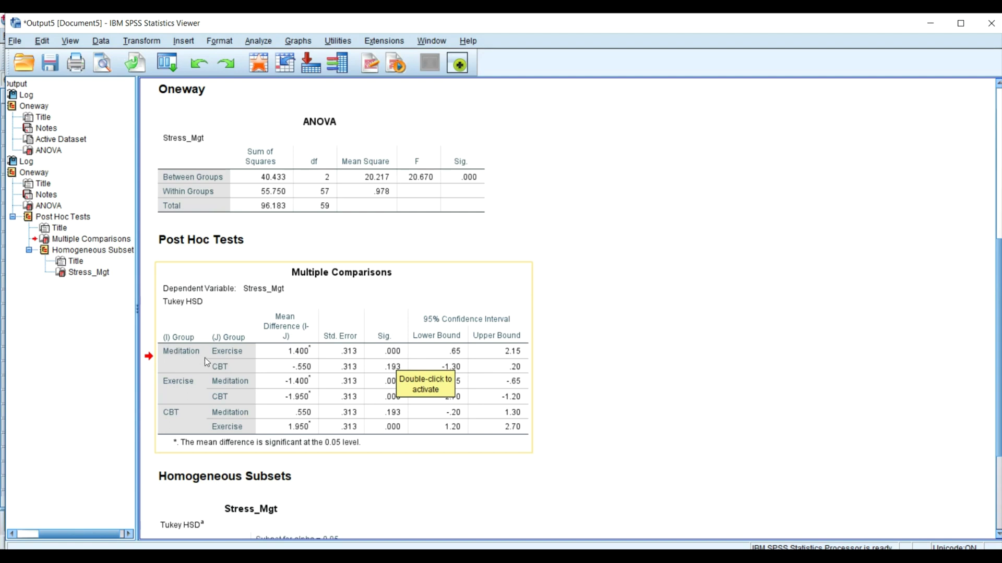
Examine the remaining Tukey pairwise comparisons among Meditation, Exercise and CBT alongside the ANOVA table
click(221, 374)
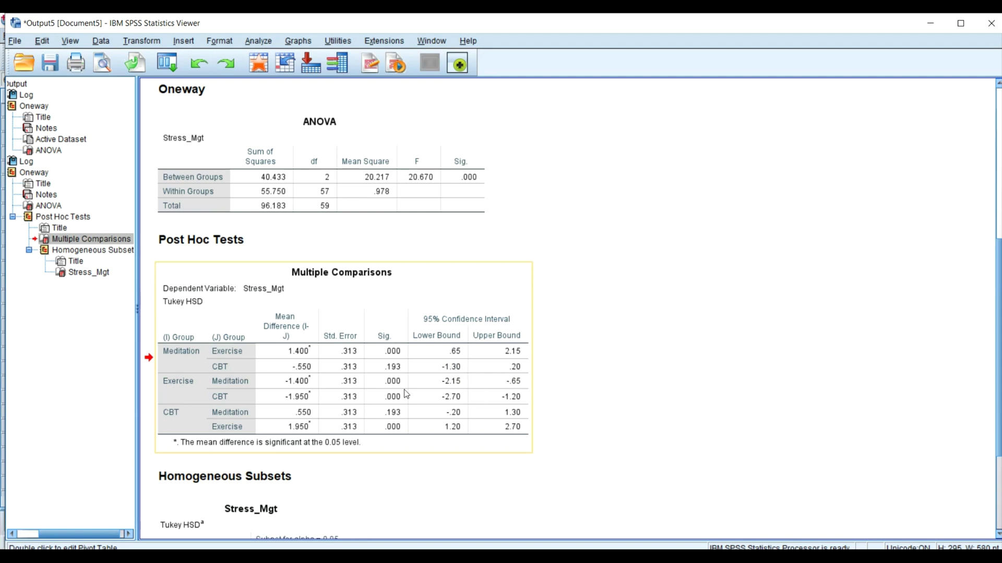
click(187, 380)
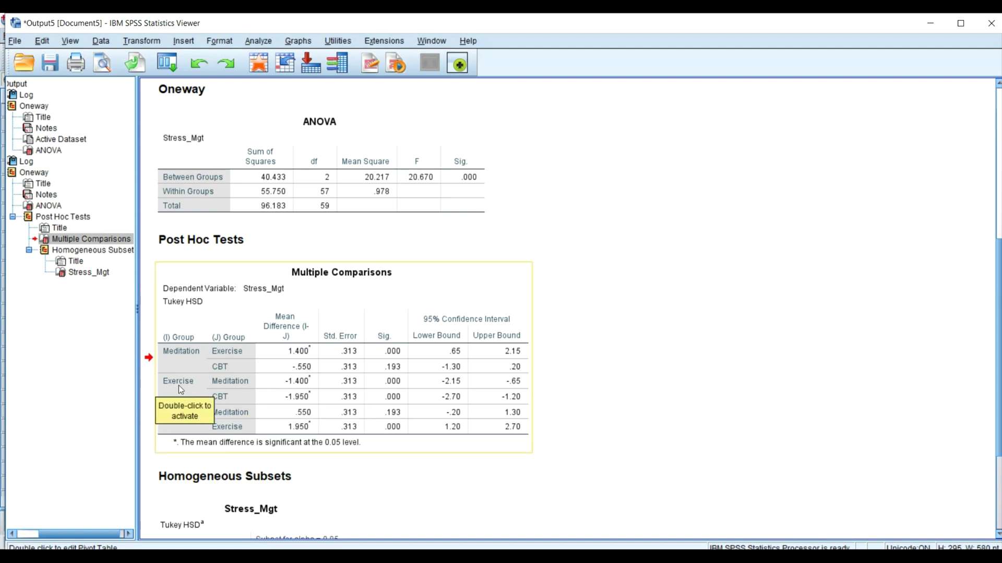
click(230, 377)
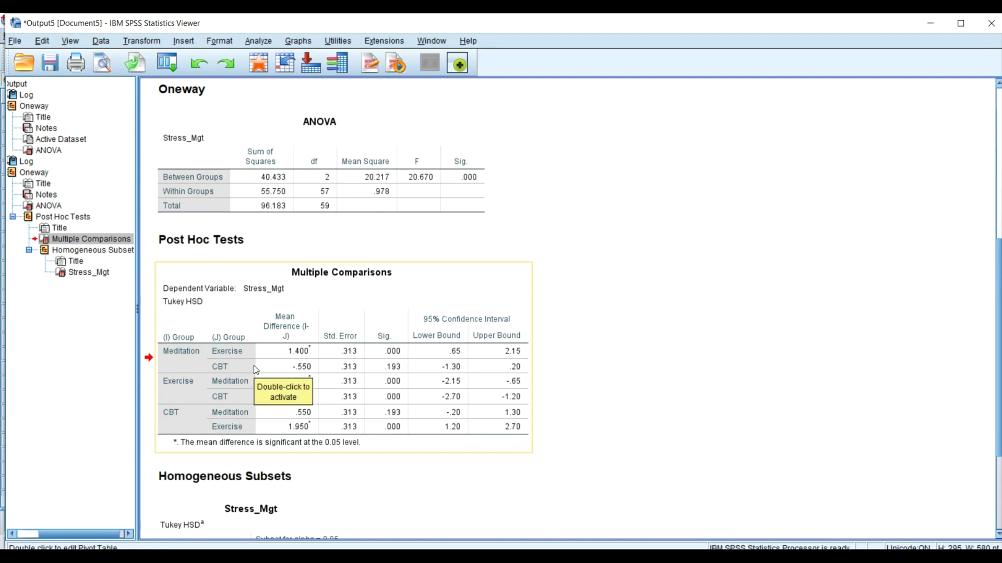
right_click(407, 317)
click(340, 249)
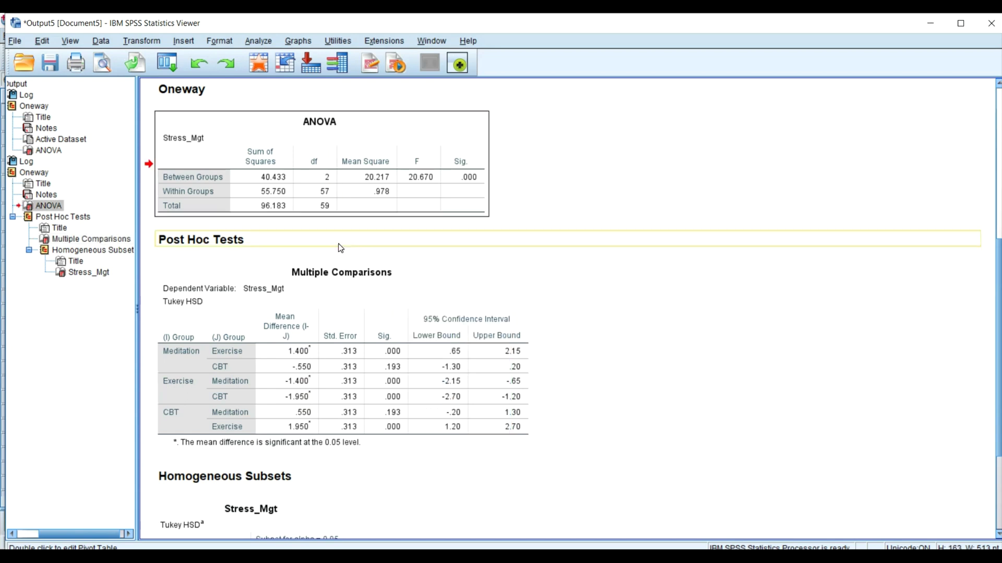
click(376, 324)
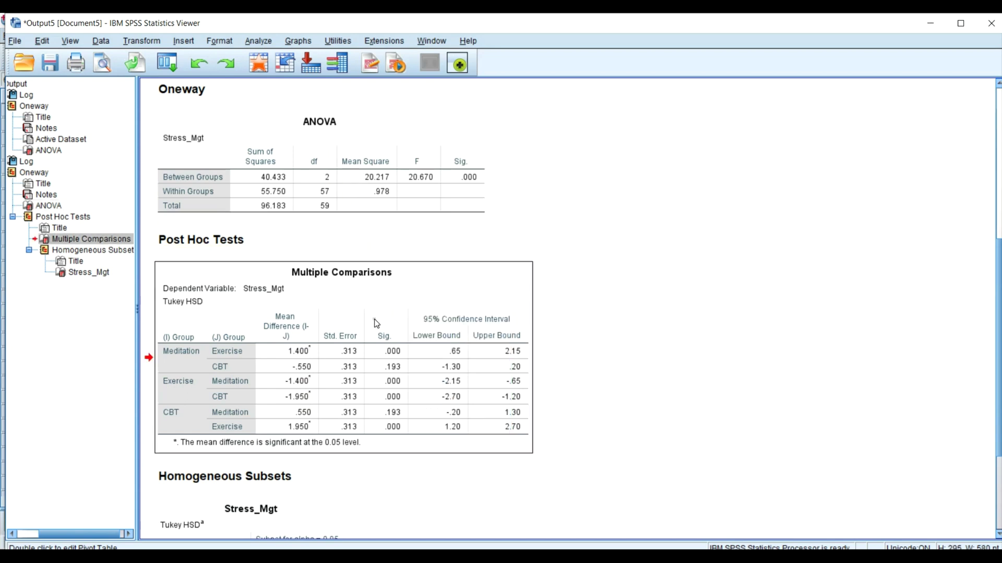
Open the Chart Builder and start a simple bar chart from the gallery
double_click(377, 309)
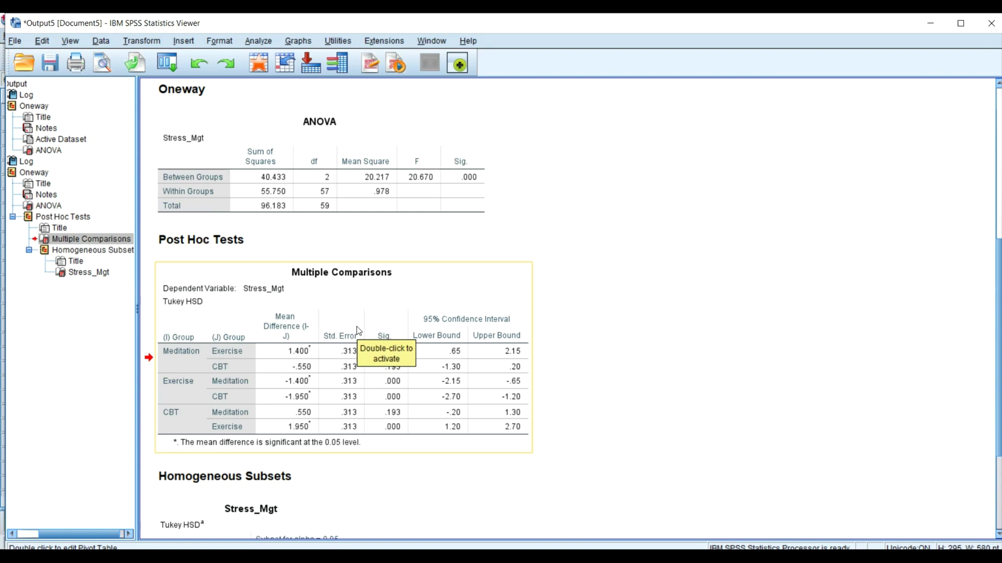
click(295, 41)
click(308, 58)
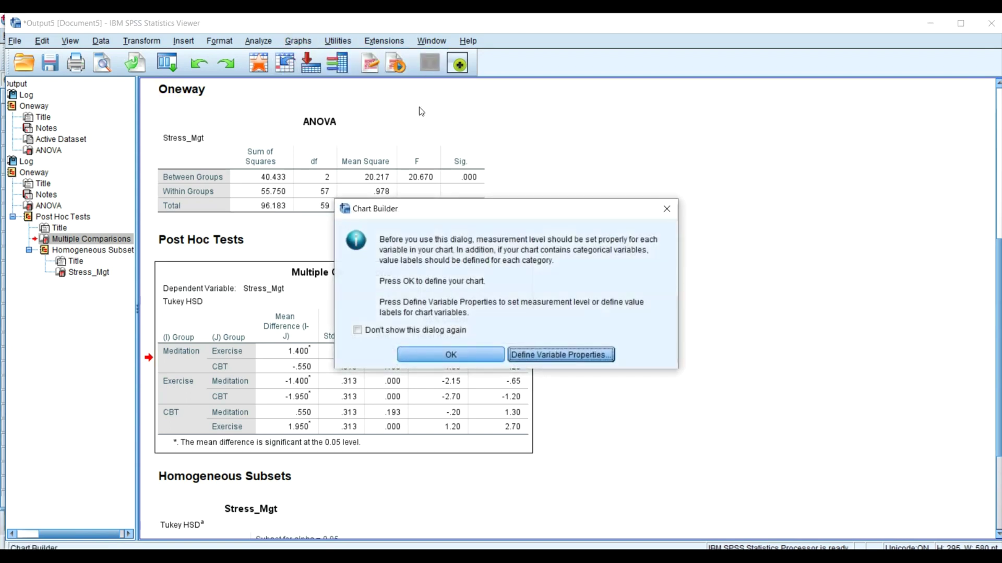
click(469, 354)
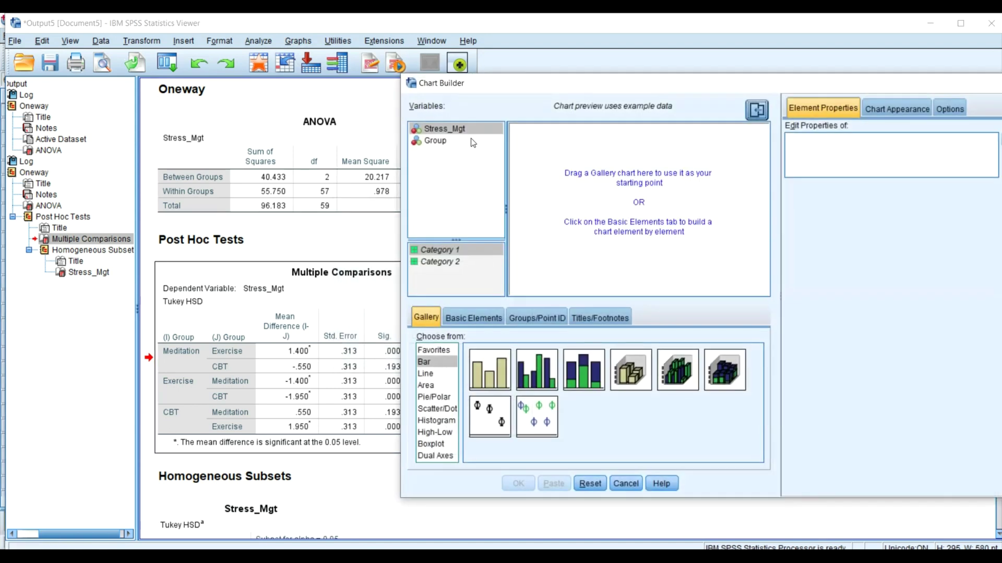
click(446, 129)
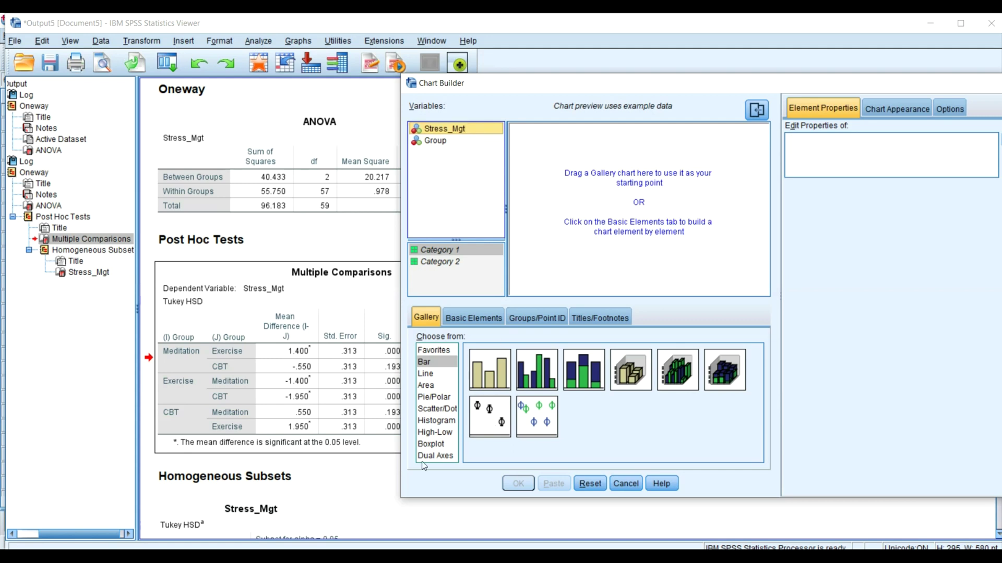
click(437, 362)
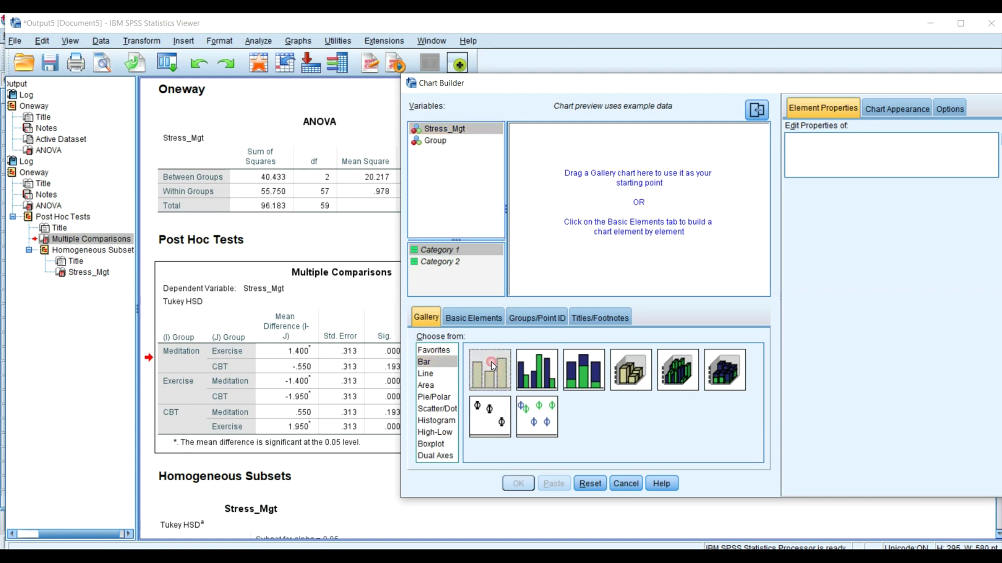
drag(491, 366, 600, 282)
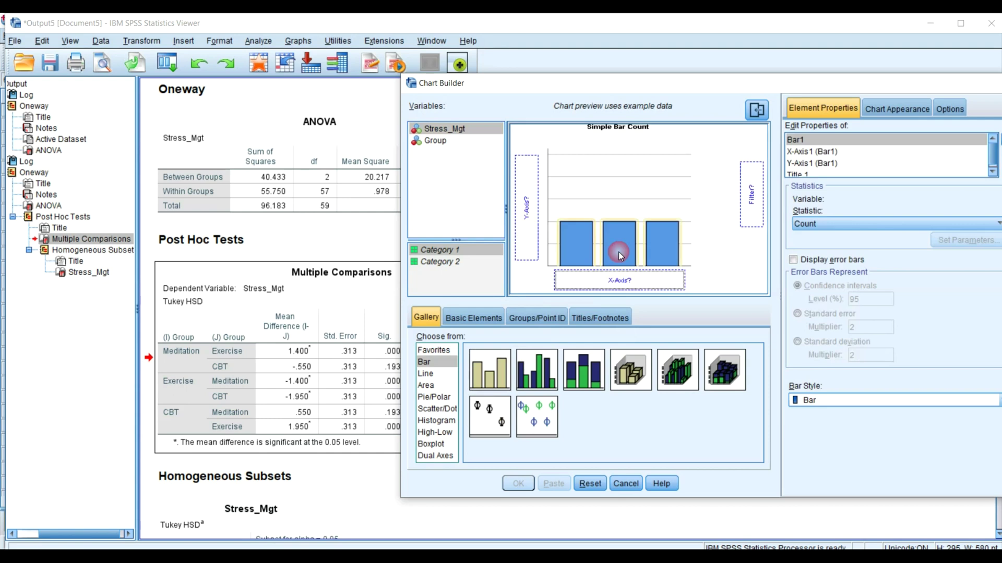
Assign Stress_Mgt to the chart's Y-axis and Group to its X-axis
drag(454, 130, 525, 208)
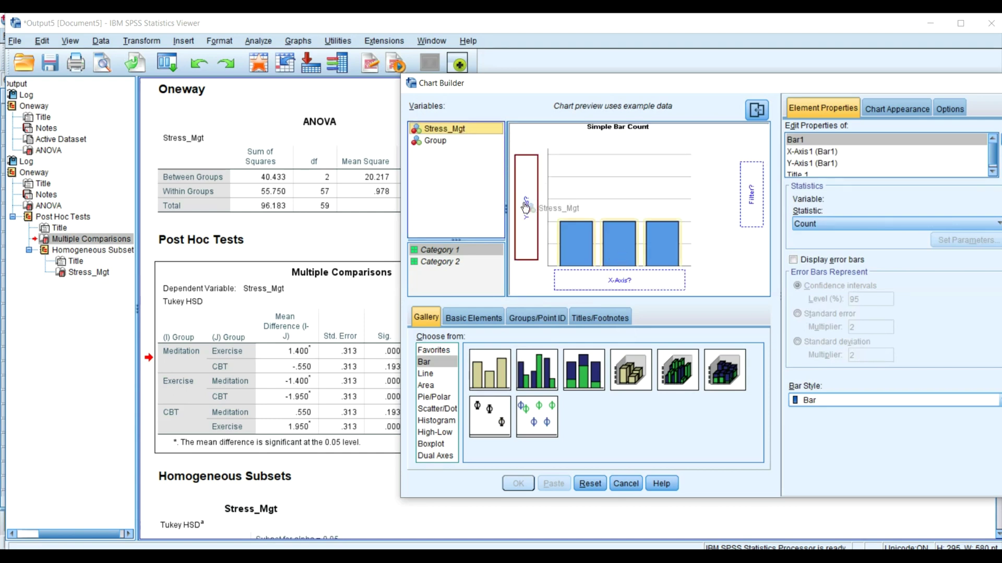
drag(525, 207, 526, 208)
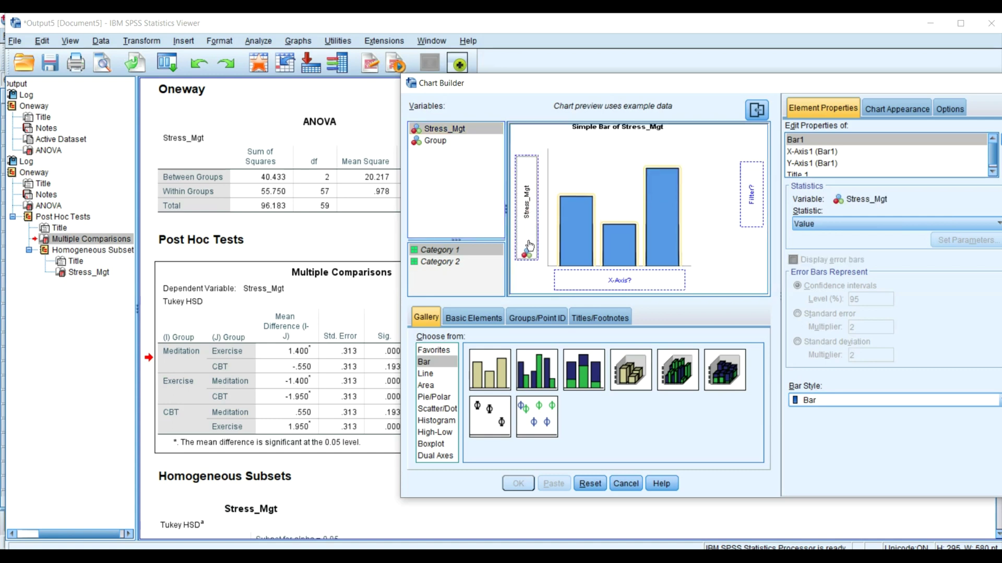
click(444, 143)
drag(444, 143, 604, 281)
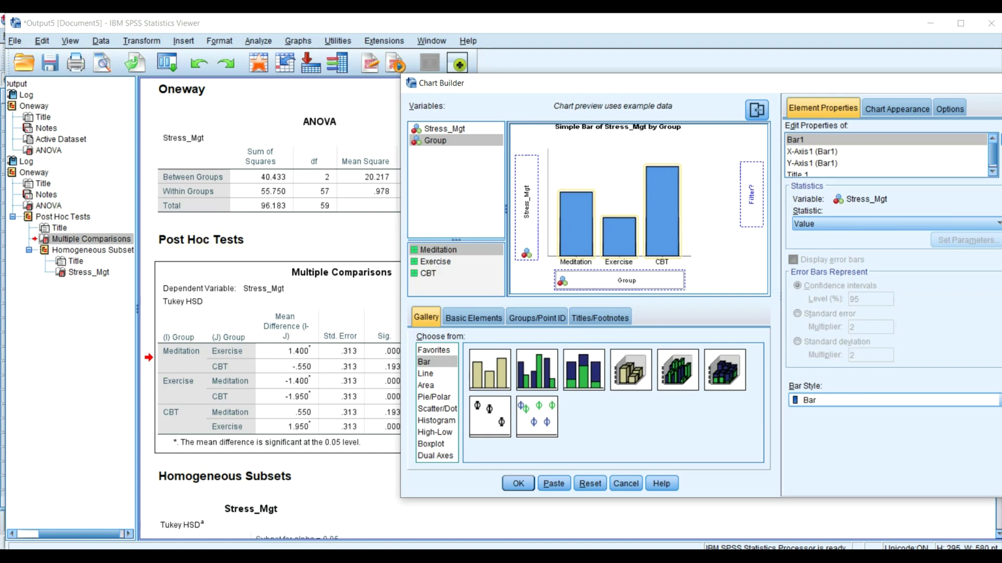
Check the Exercise and CBT rows in the Data Editor, and generate the bar chart of Stress_Mgt by Group
click(400, 500)
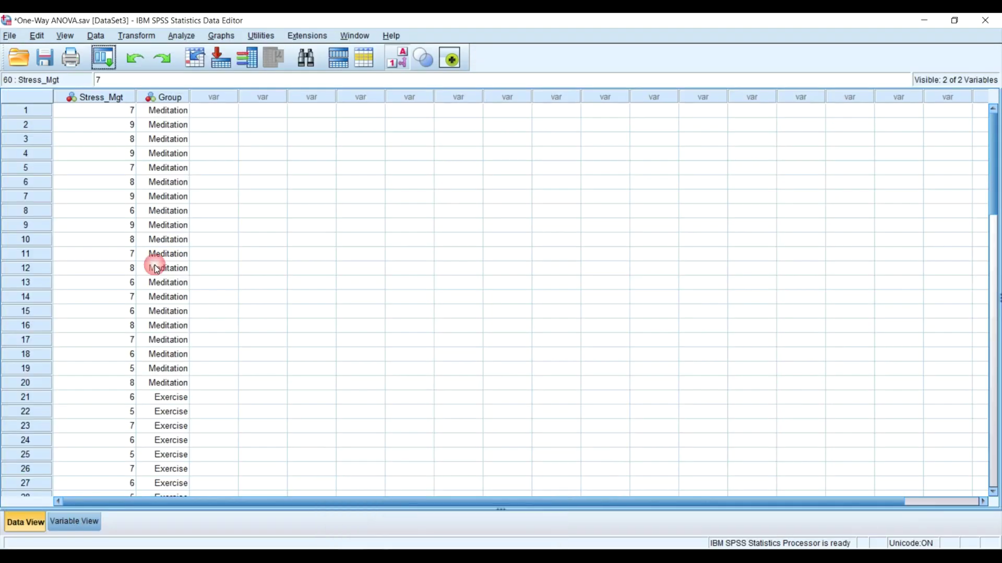
scroll(156, 240, down, 8)
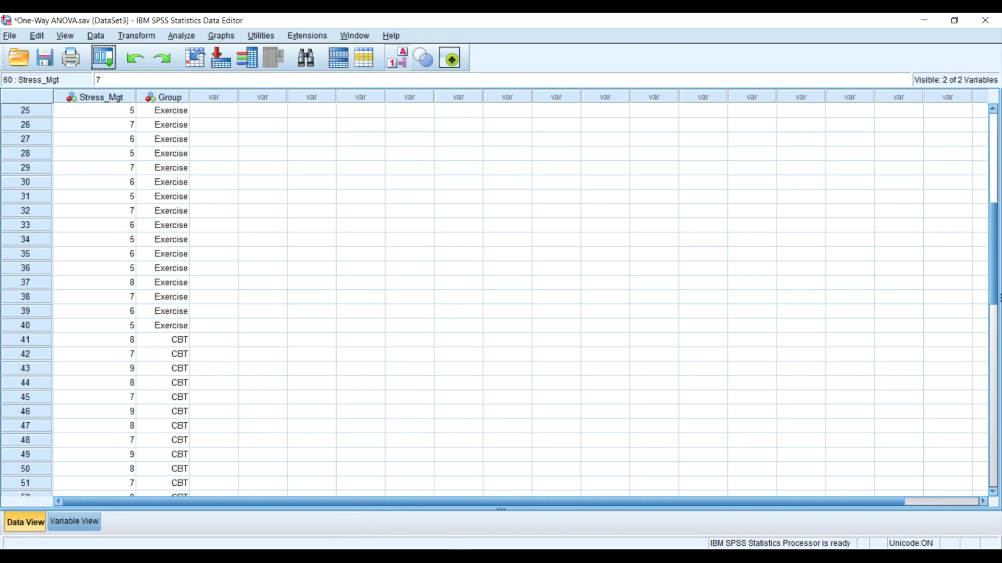
click(462, 557)
click(502, 491)
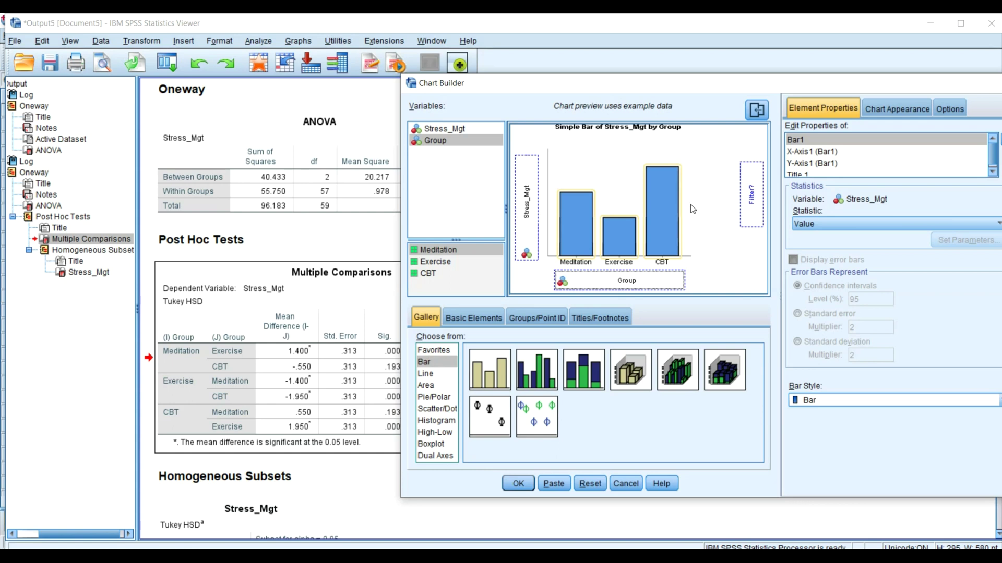
click(516, 484)
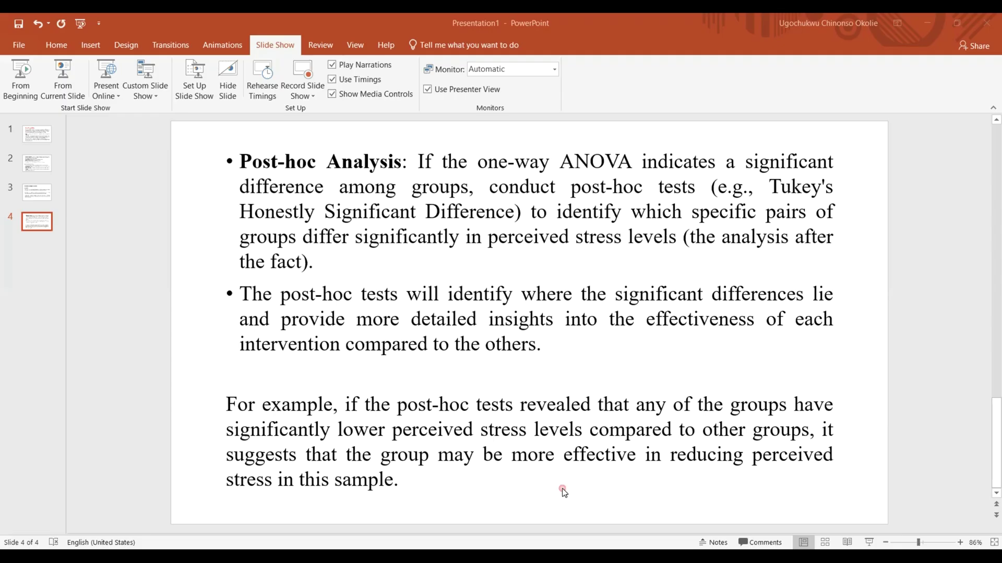
View the post-hoc analysis slide full screen in PowerPoint, and leave the slide show
click(563, 491)
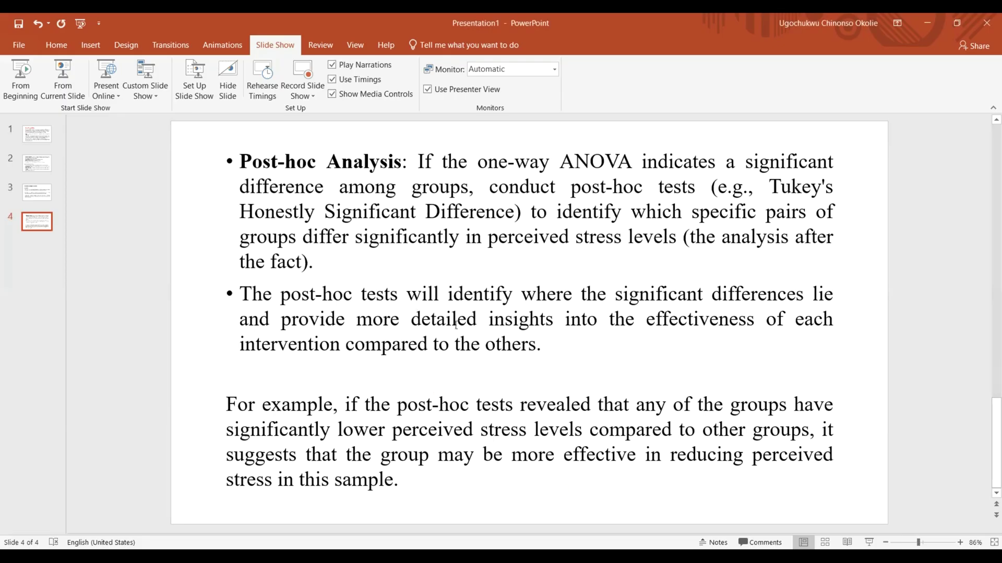
click(68, 78)
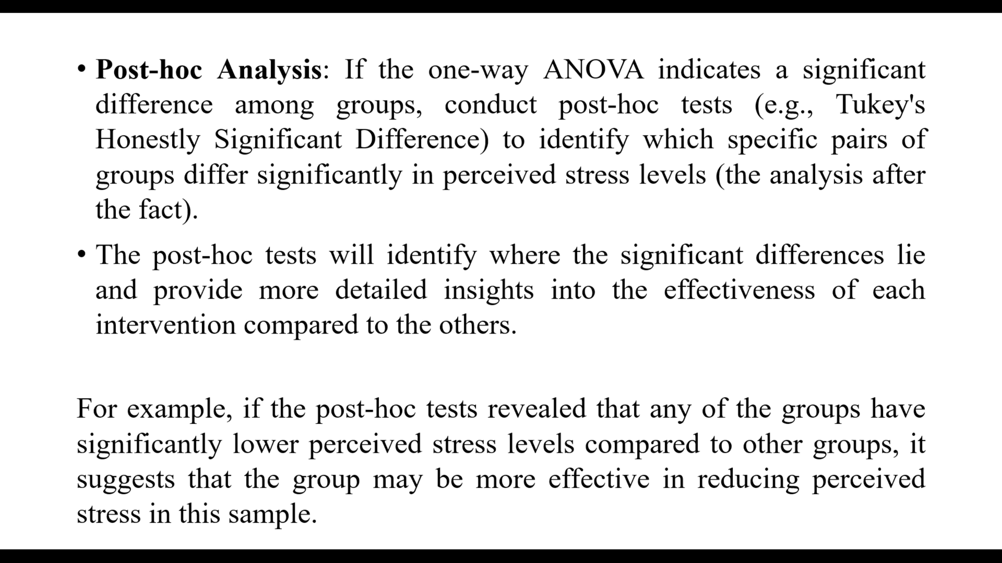
key(Escape)
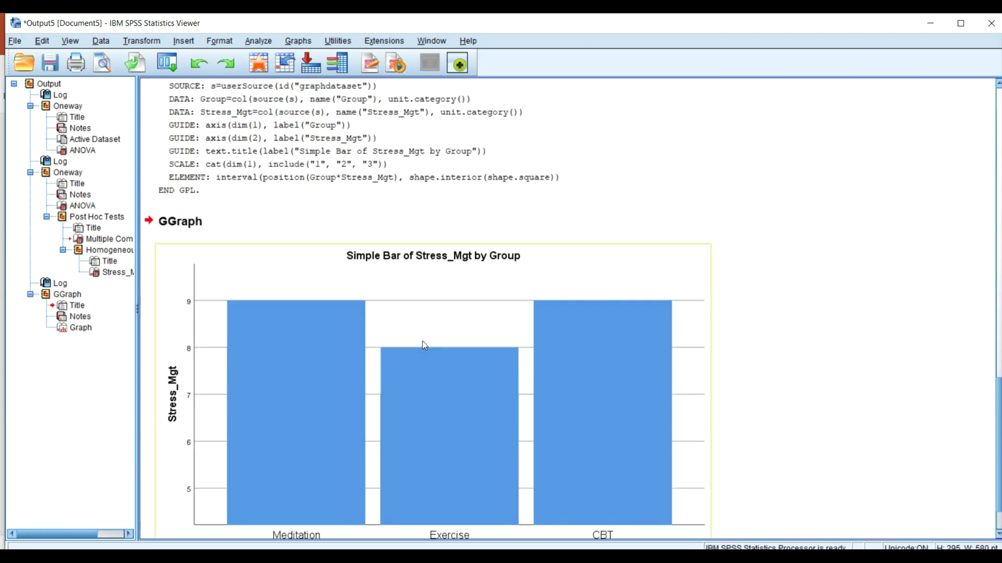
Review the Multiple Comparisons and ANOVA tables in the SPSS output, along with the bar chart of Stress_Mgt by Group
scroll(423, 344, up, 10)
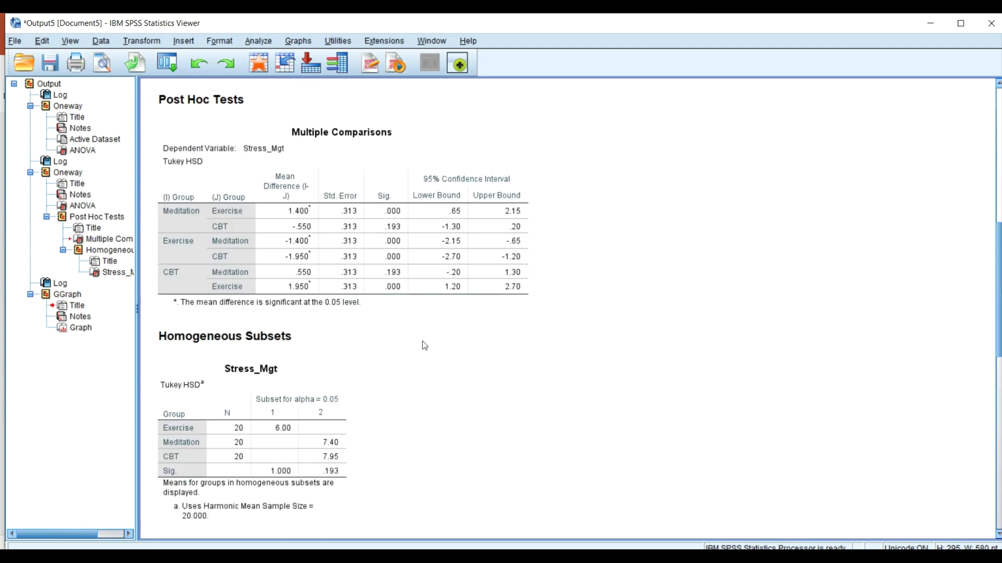
click(411, 274)
scroll(414, 250, up, 3)
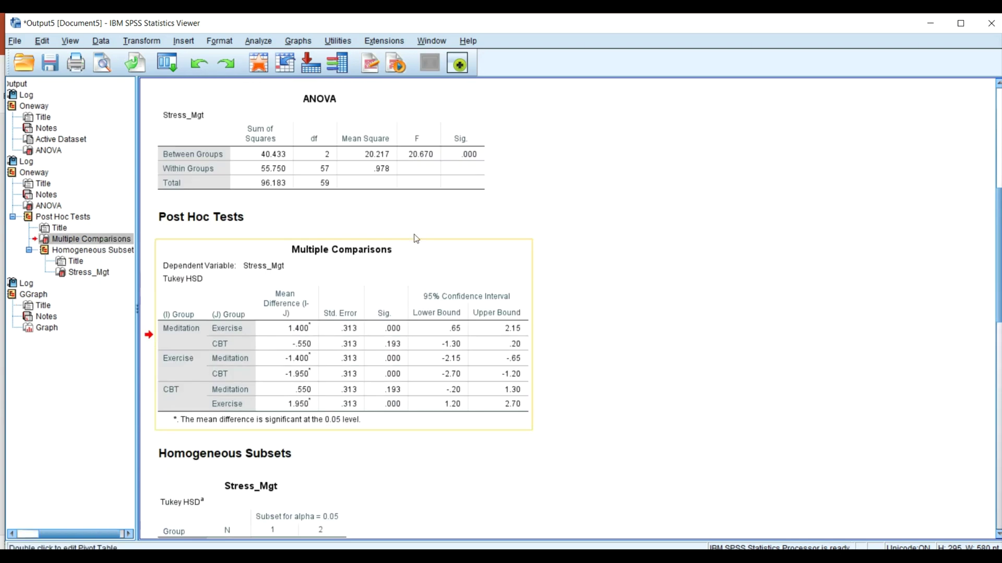
click(429, 182)
scroll(429, 280, down, 15)
scroll(430, 285, down, 2)
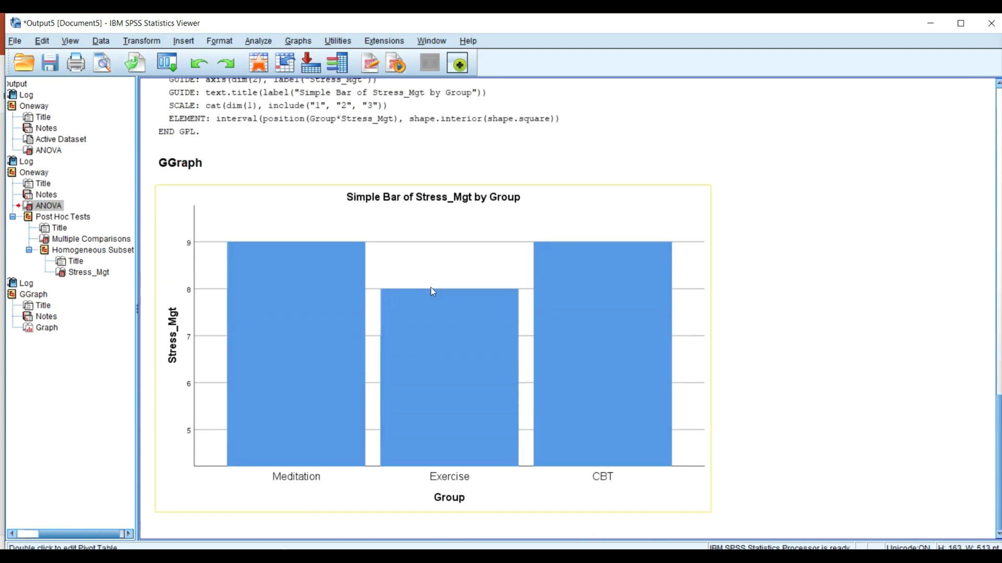
click(430, 287)
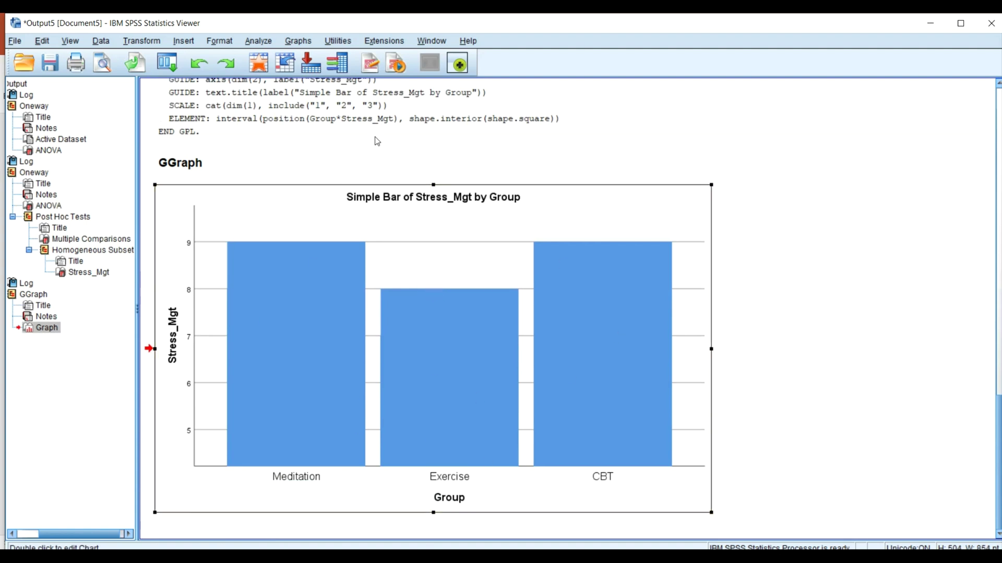